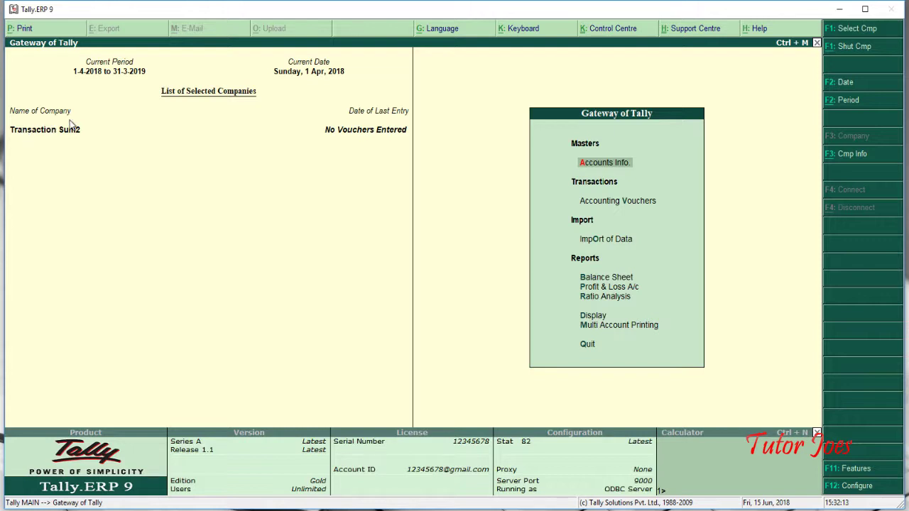
- Open the single-ledger creation form from the accounts information of the company Transaction Sum2
key(Return)
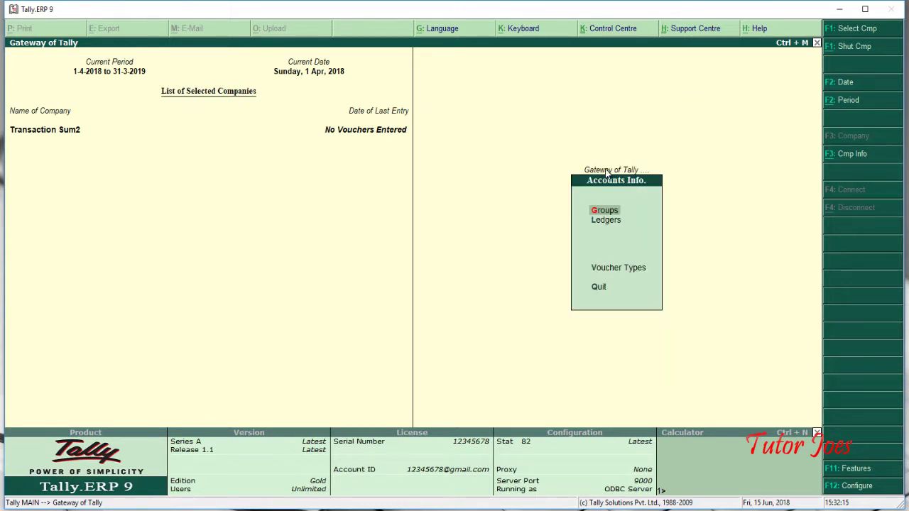
key(Down)
key(Return)
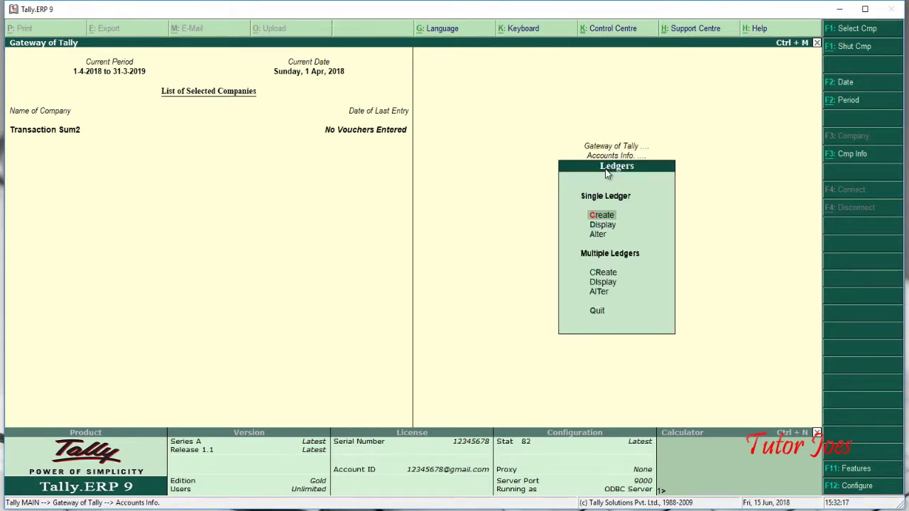
key(Return)
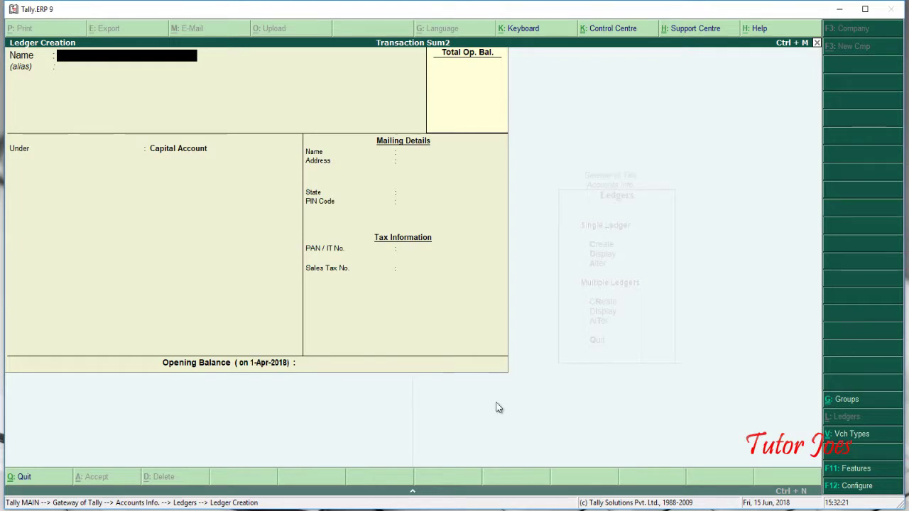
- Consult the trial balance in Word and, back in Tally, name the new ledger Capital and place it under Capital Account
click(458, 510)
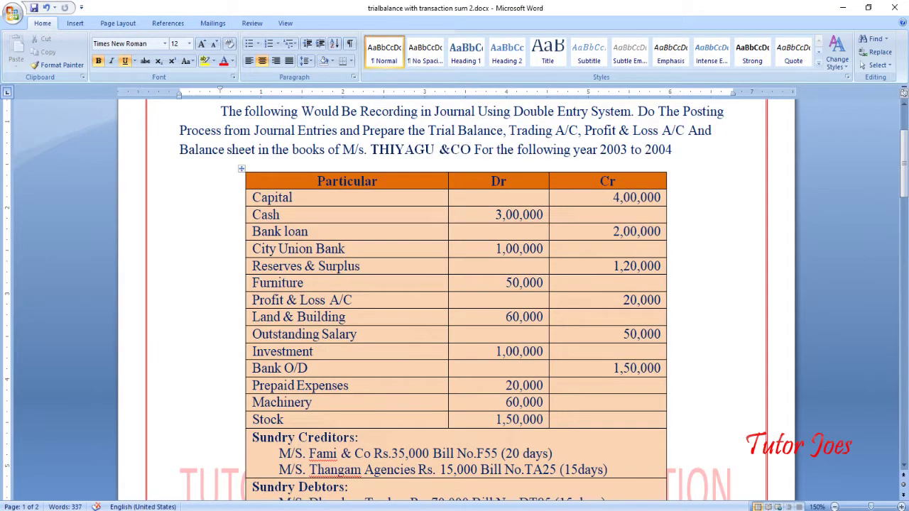
key(alt+Tab)
text(C)
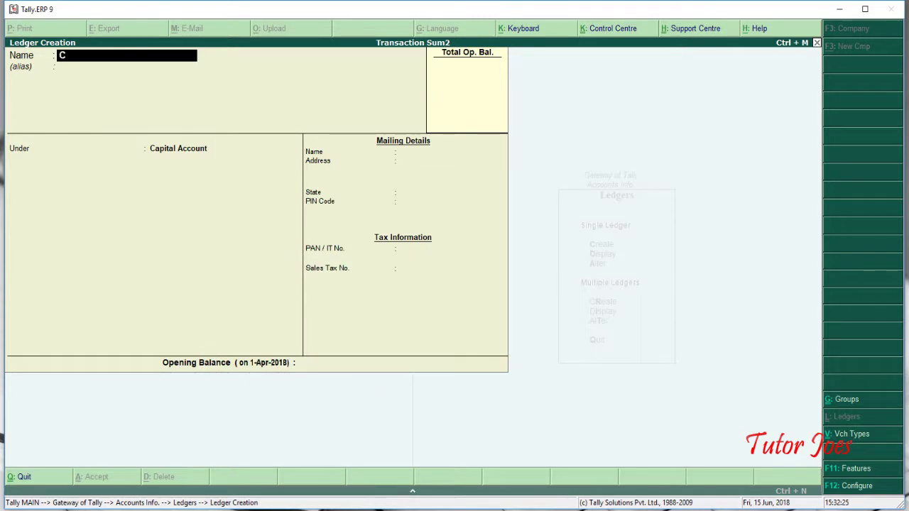
text(apita)
key(Return)
key(Return)
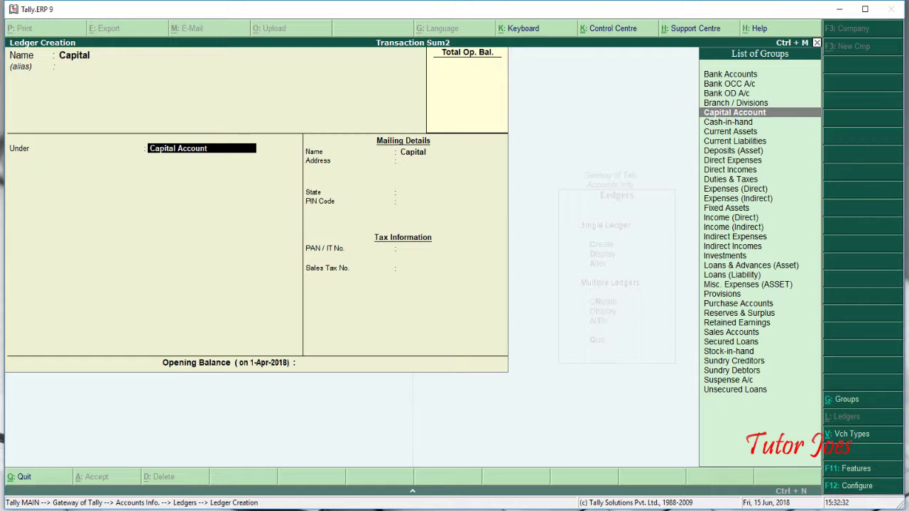
key(Return)
- Keep the Capital ledger's state as Not Applicable, set its opening balance to 4,00,000 Cr per the Word table, and save it
key(Return)
key(Return)
key(Return)
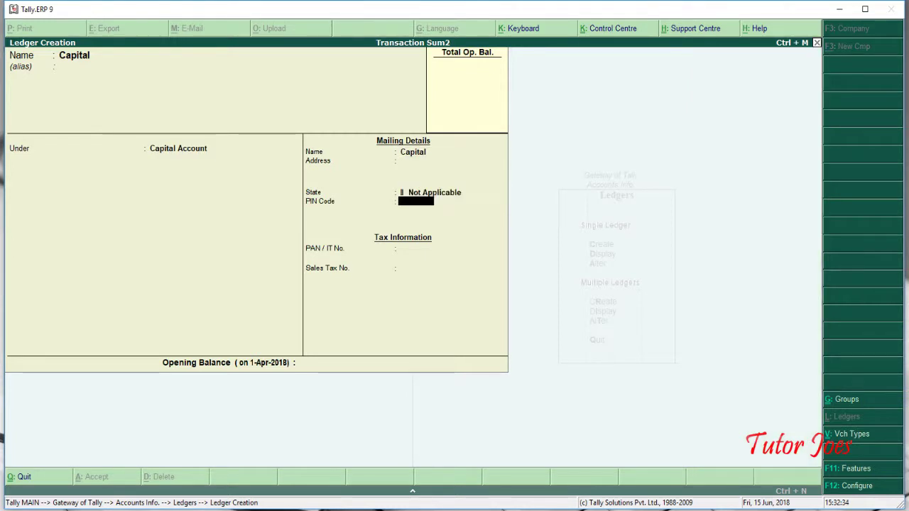
key(Return)
key(Return)
key(Return)
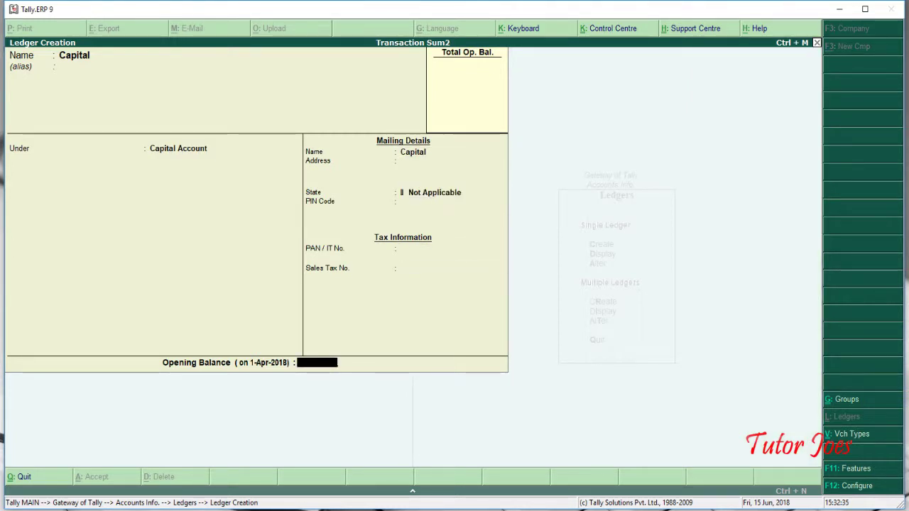
key(alt+Tab)
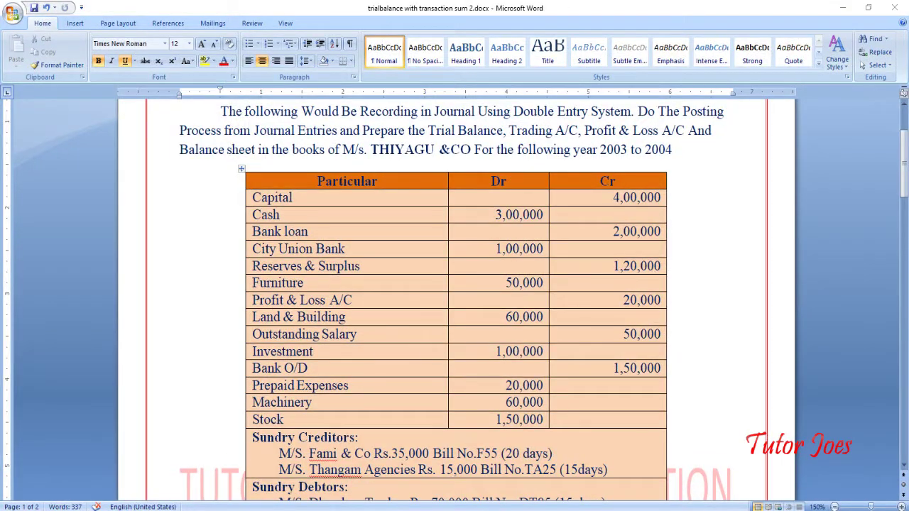
key(alt+Tab)
text(4,)
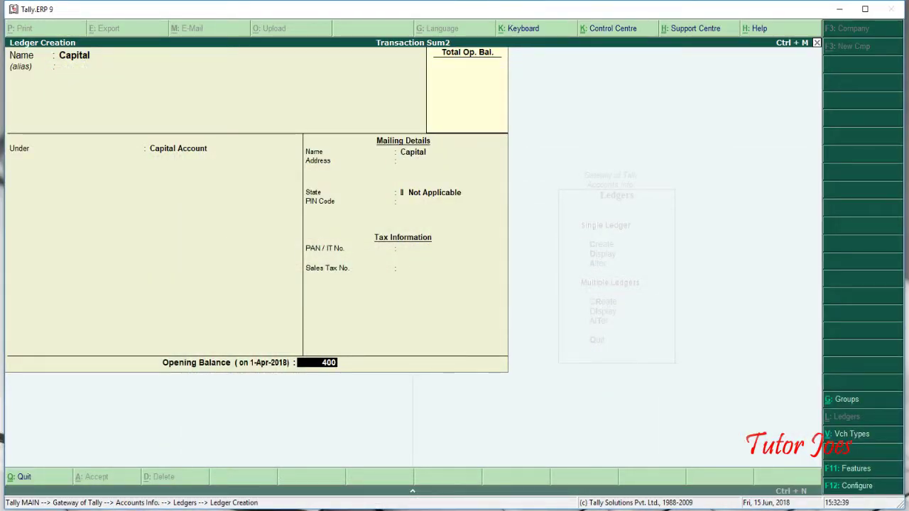
text(00,000)
key(Return)
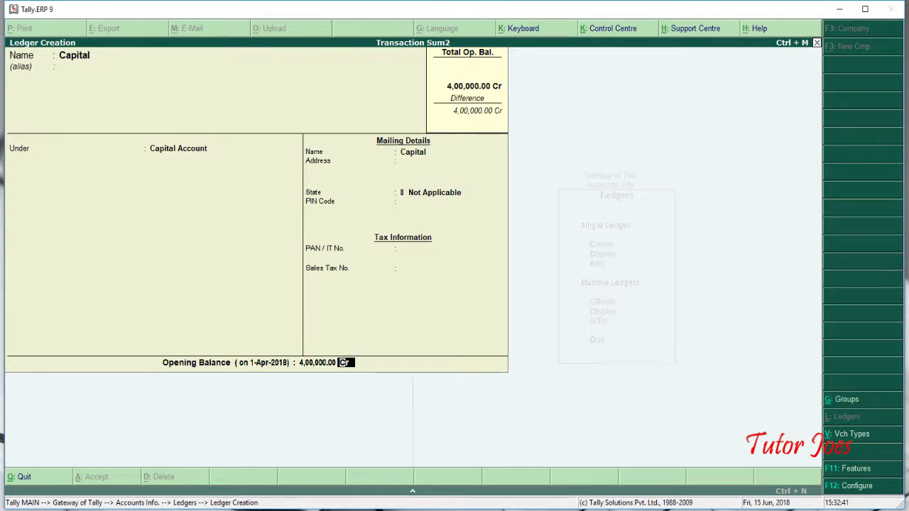
key(Return)
key(Return)
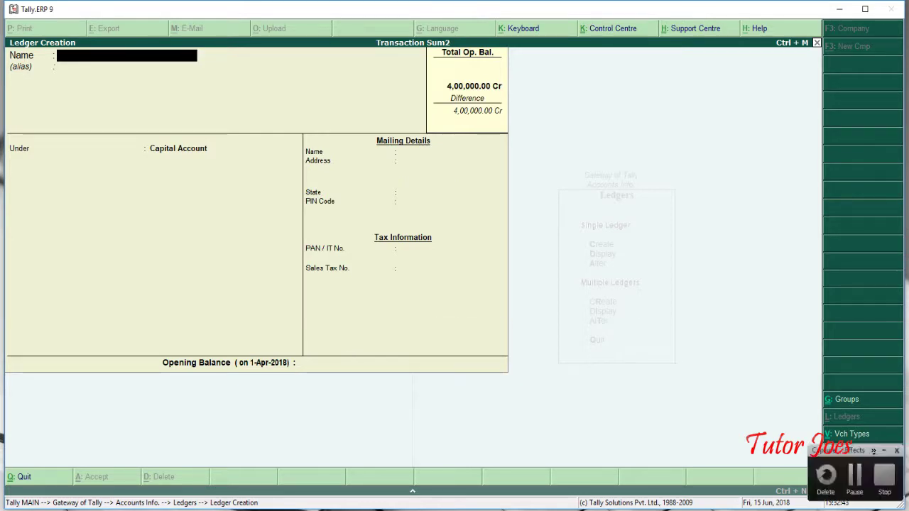
- Check the next trial balance row in Word and, back in Tally, open the existing Cash ledger for alteration
key(alt+Tab)
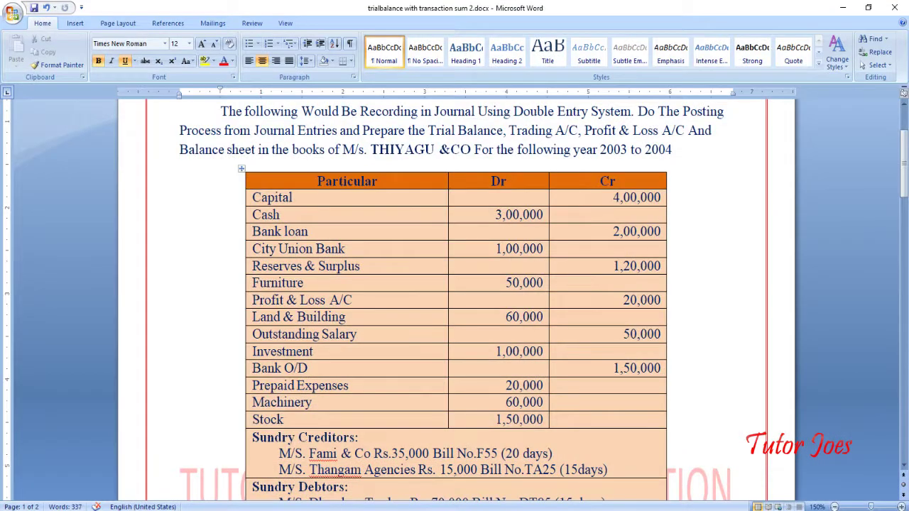
key(alt+Tab)
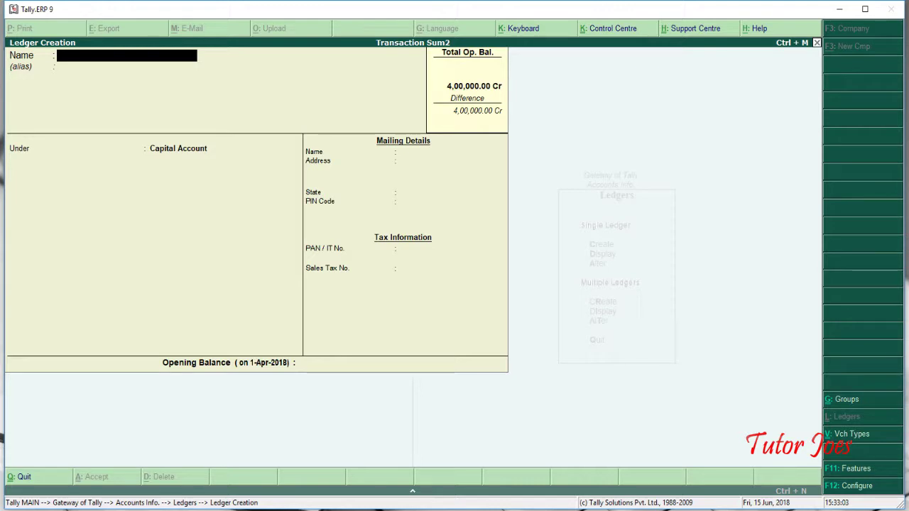
key(Page_Up)
key(Page_Up)
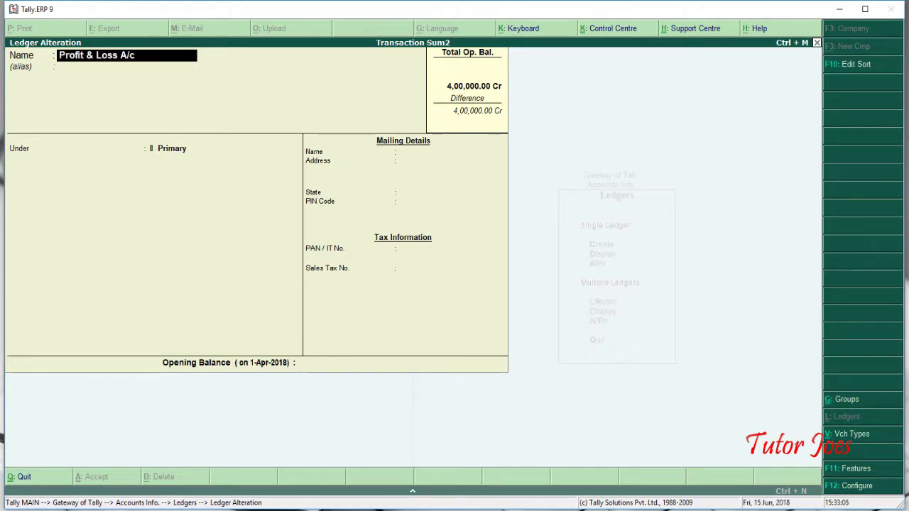
- Set the Cash ledger's opening balance to 3,00,000 Dr as listed in the Word table and save the ledger
key(Return)
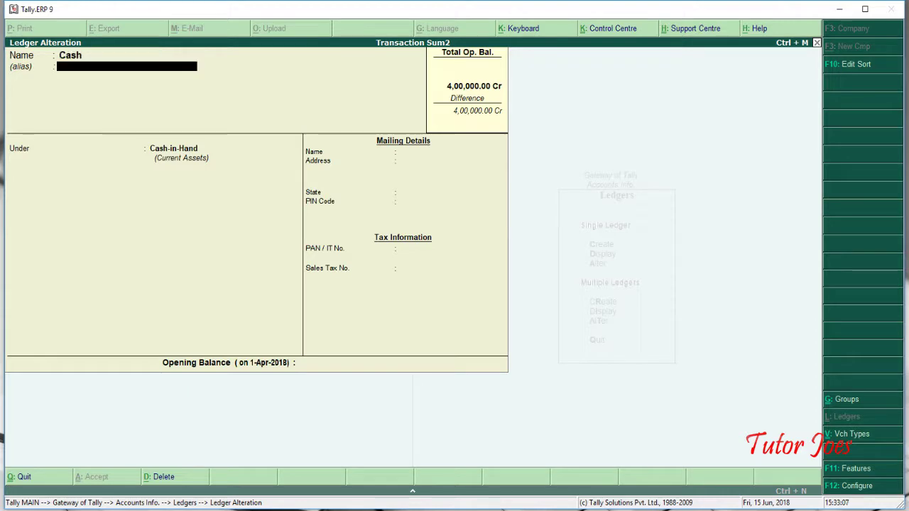
key(Return)
key(Return)
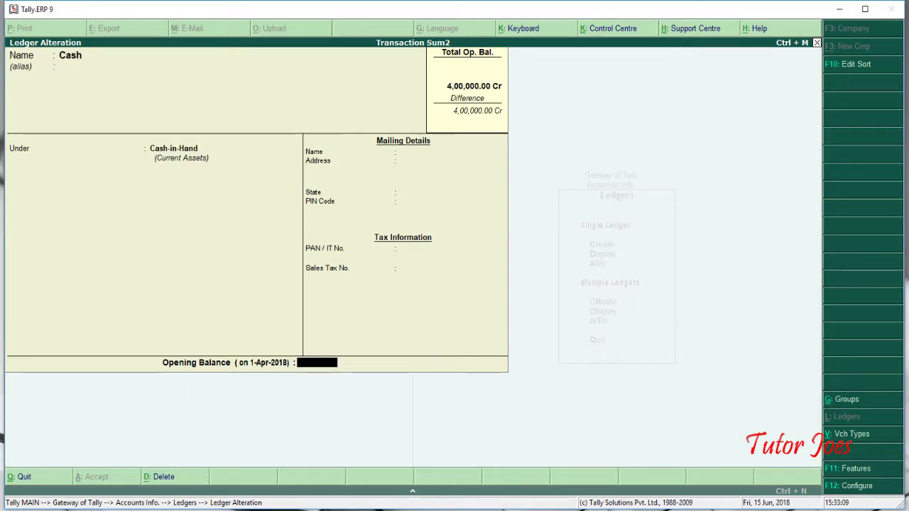
key(alt+Tab)
key(alt+Tab)
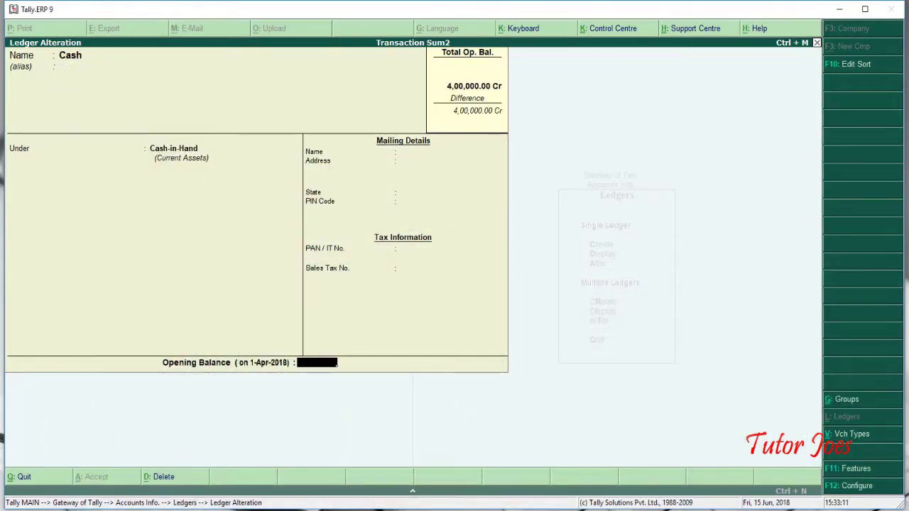
text(300000)
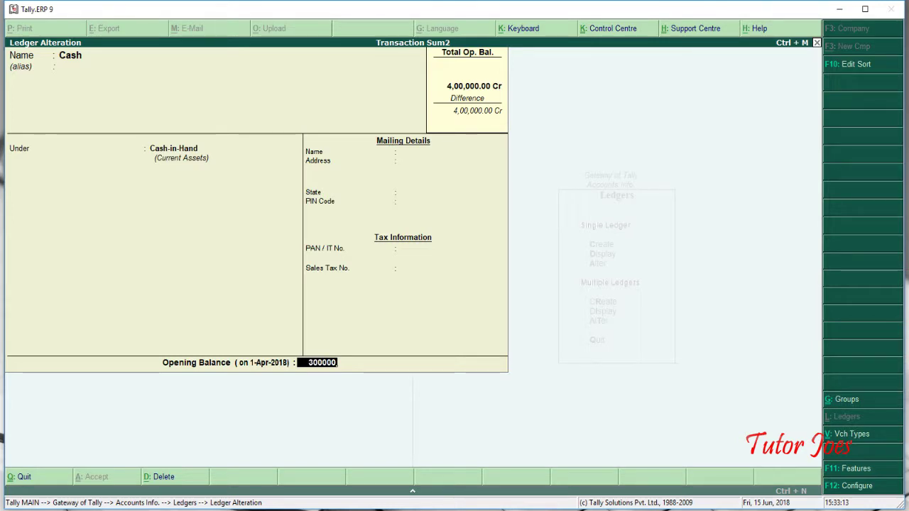
key(Return)
key(Return)
key(Return)
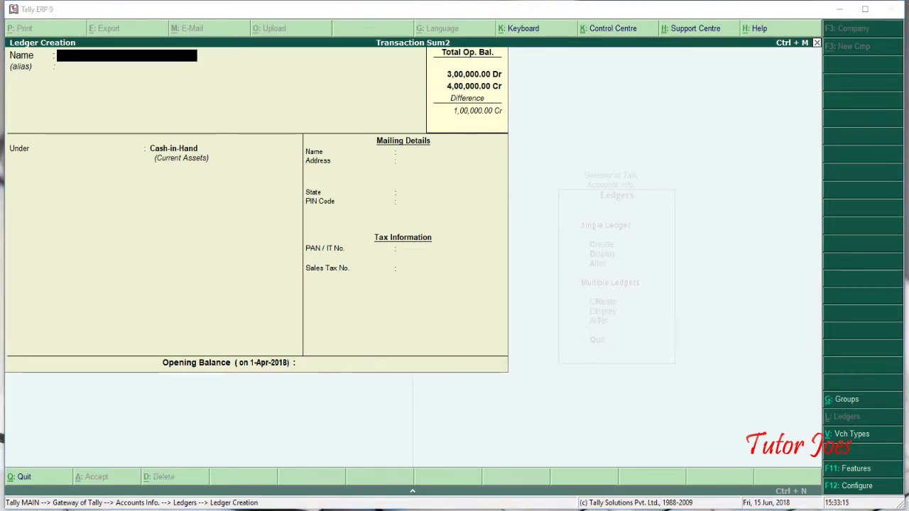
- Consult the trial balance in Word and, back in Tally, name a new ledger Bank Loan under the group Loans (Liability)
key(alt+Tab)
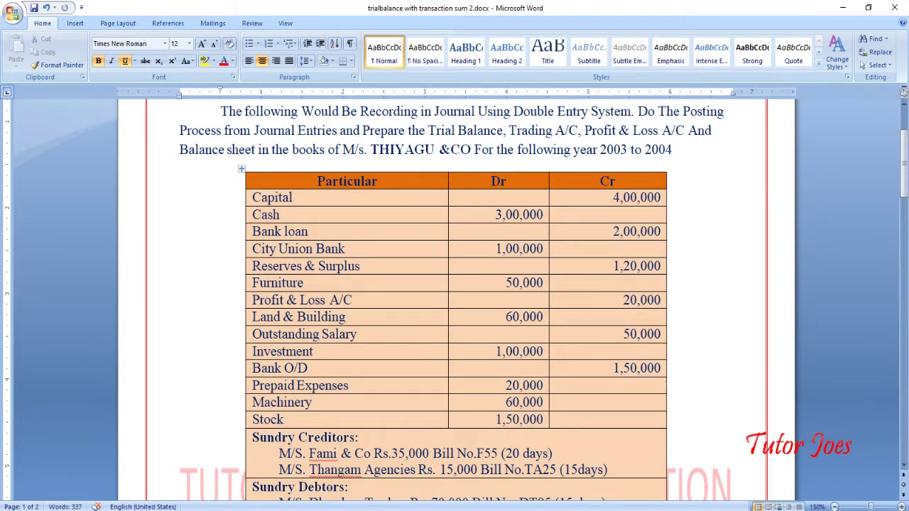
key(alt+Tab)
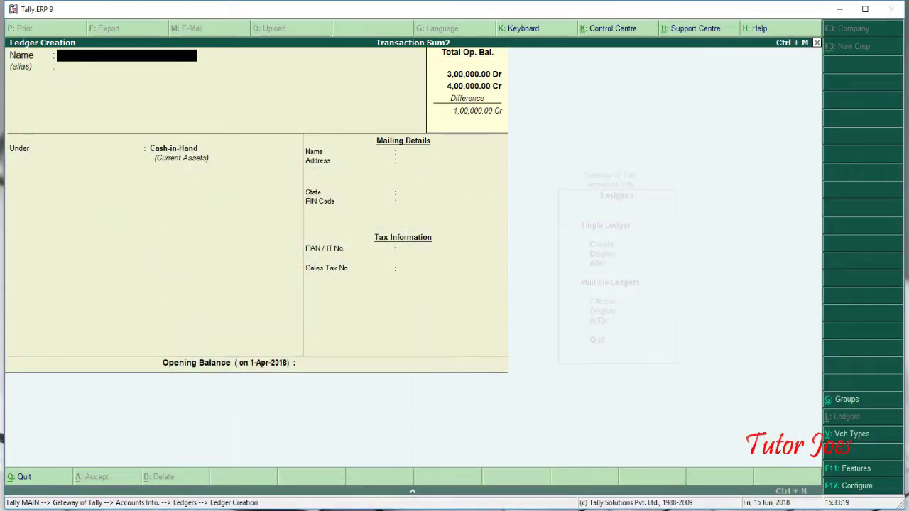
text(Bank Loan)
key(Return)
key(Return)
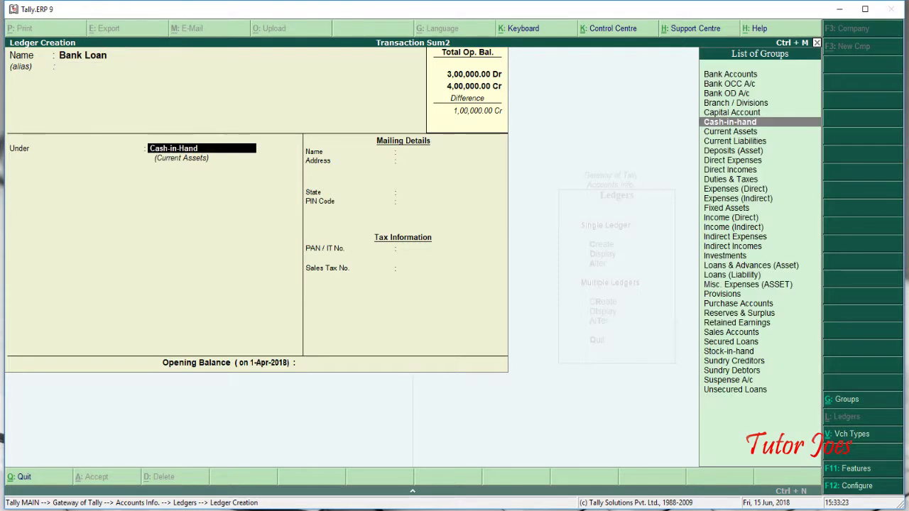
text(Loa)
key(Down)
key(Down)
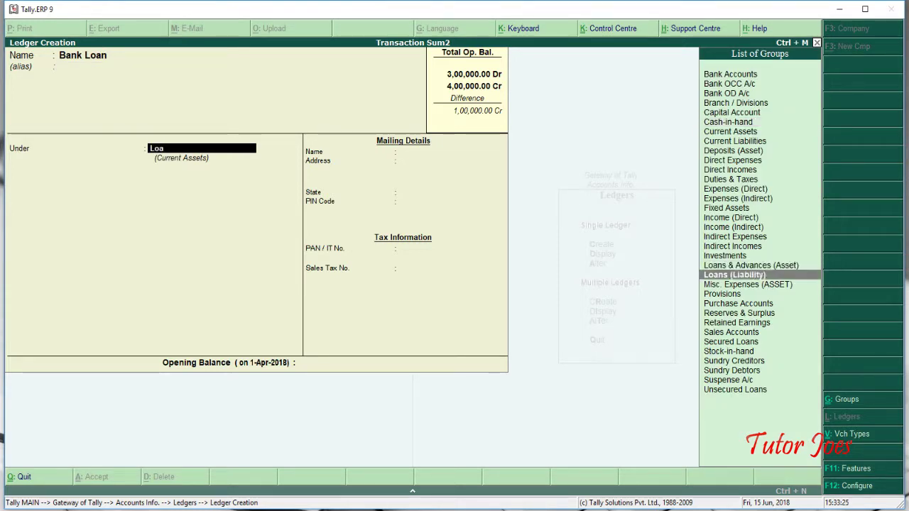
key(Return)
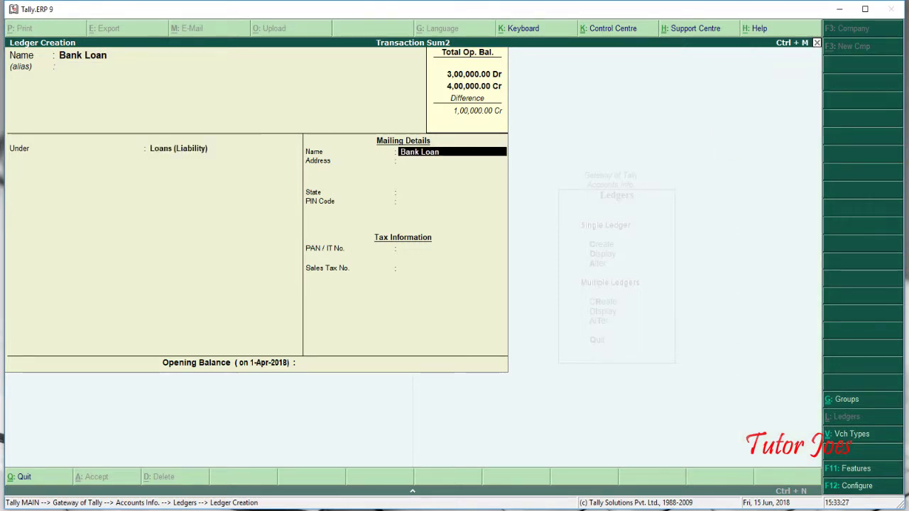
- Keep the Bank Loan ledger's state as Not Applicable, set its opening balance to 2,00,000 Cr, and save the ledger
key(Return)
key(Return)
key(Return)
key(Return)
key(Return)
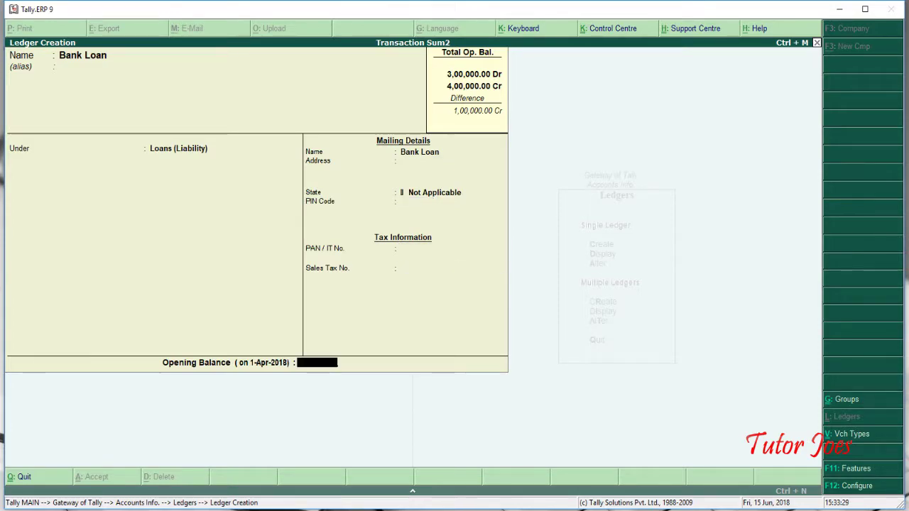
text(2,)
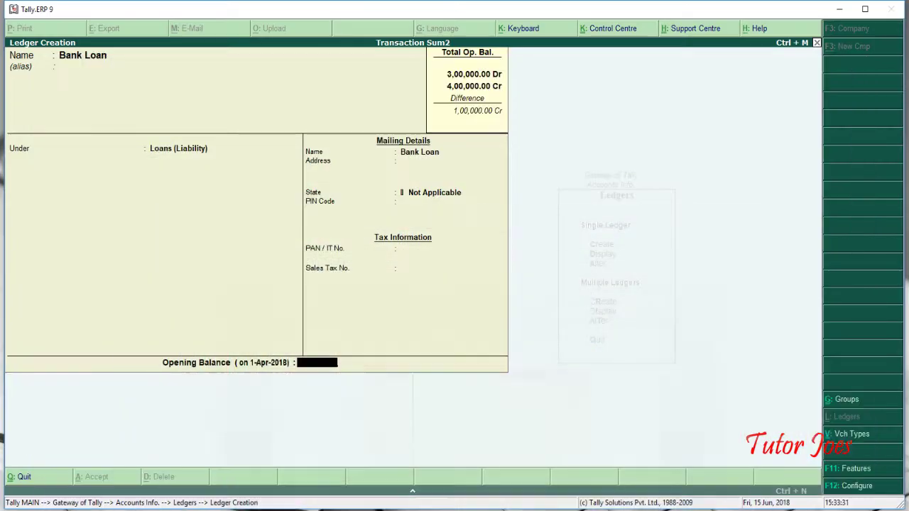
text(00,000)
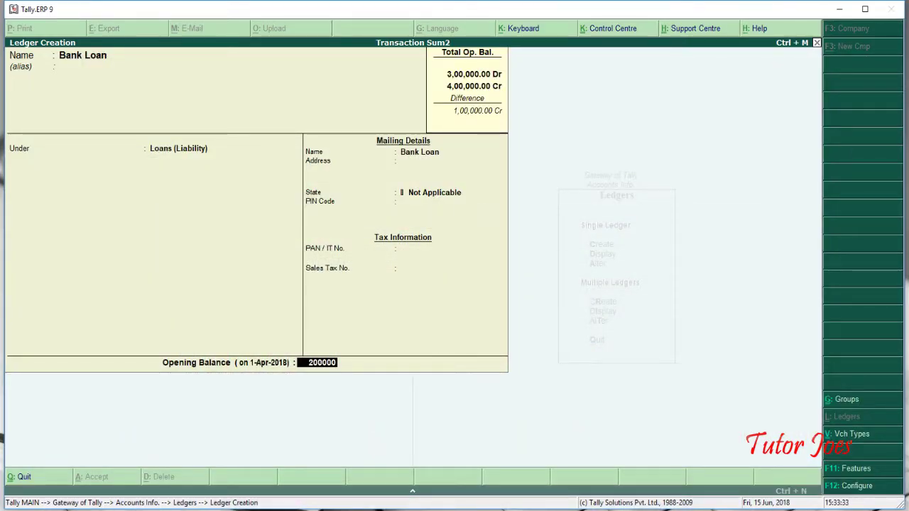
key(Return)
key(Return)
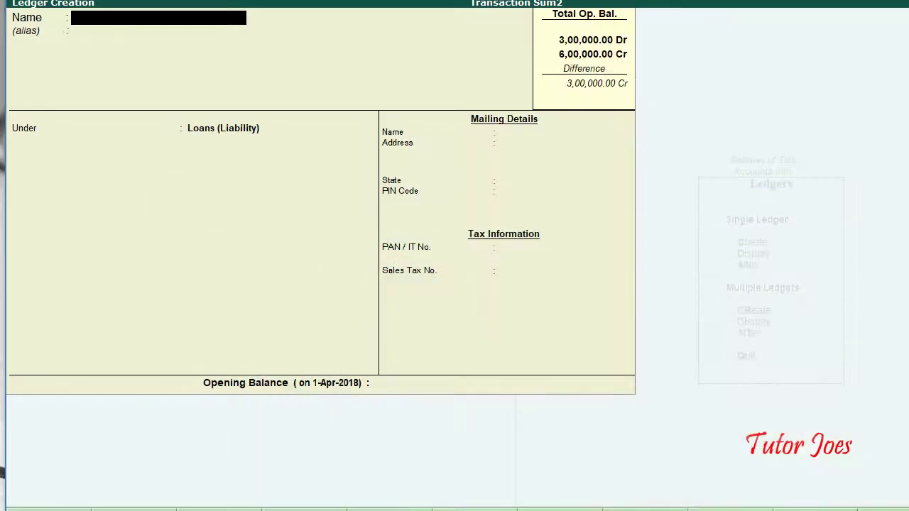
- Name a new ledger City Union Bank under Bank Accounts, keeping 1-Apr-2018 as the effective date for reconciliation
text(City Unio)
text(n bank)
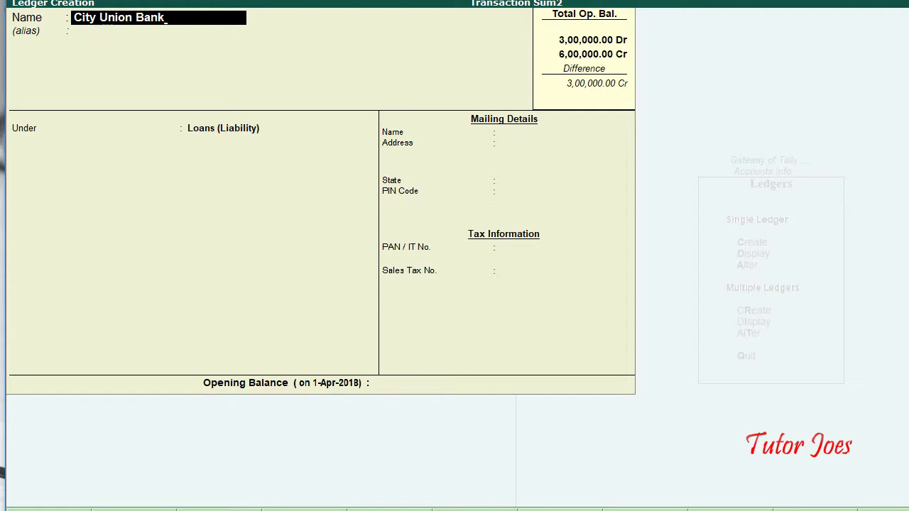
key(Return)
text(Ban)
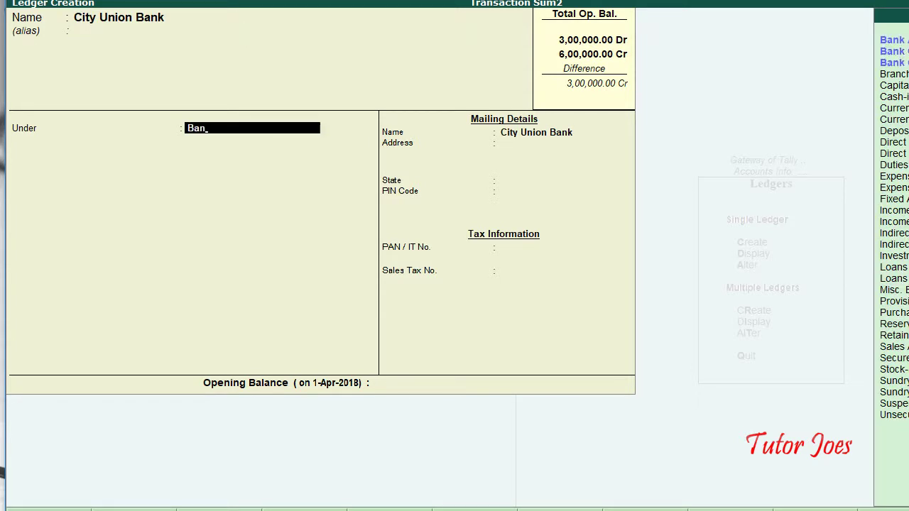
key(Return)
key(Return)
key(Return)
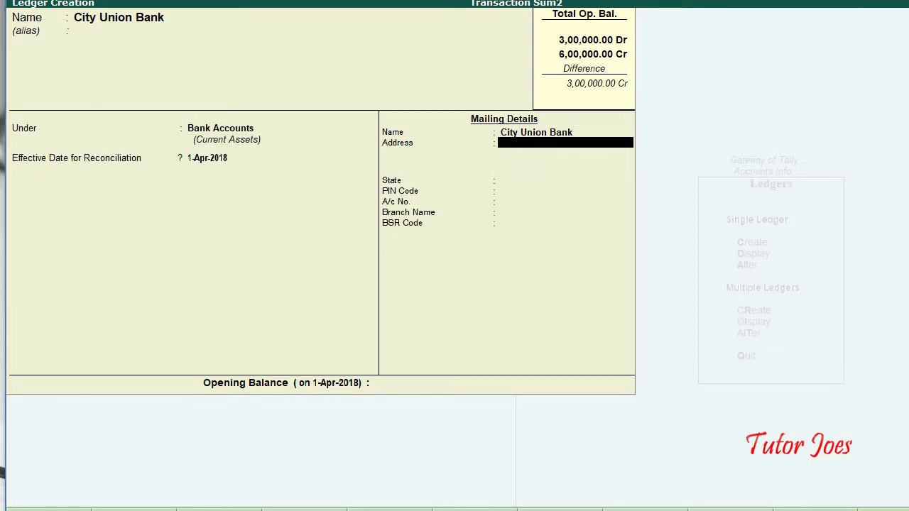
- Leave the City Union Bank ledger's address and bank details blank, keeping its state as Not Applicable
key(Return)
key(Return)
key(Return)
key(Return)
key(Return)
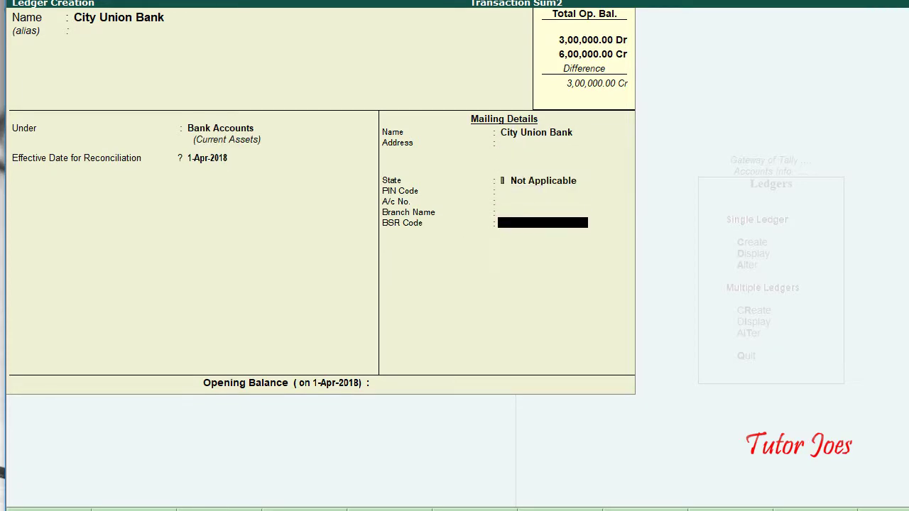
key(Return)
- Check the City Union Bank amount in Word, set the ledger's opening balance in Tally to 1,00,000 Dr, and save it
key(alt+Tab)
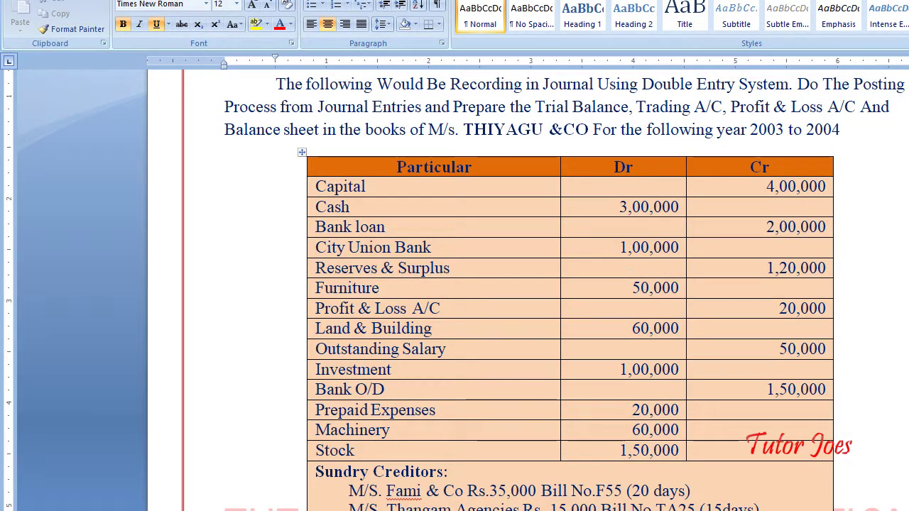
key(alt+Tab)
text(100)
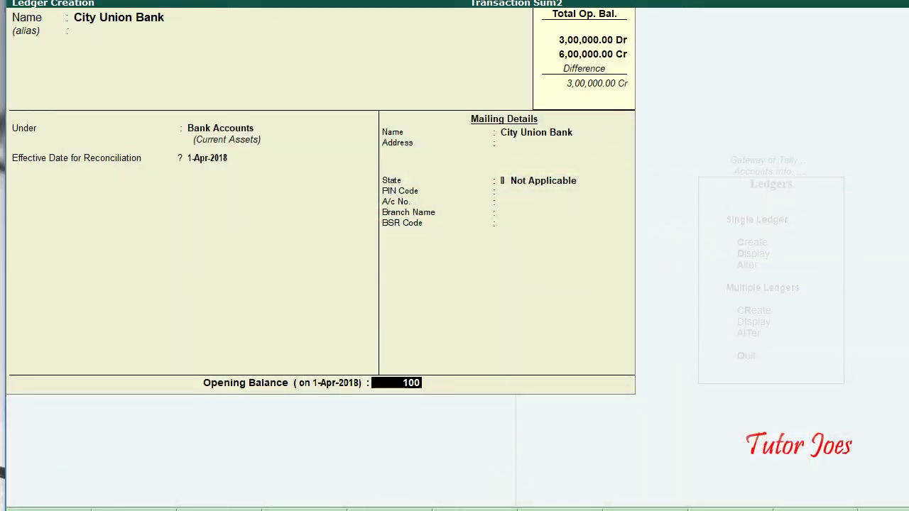
text(000)
key(Return)
key(Return)
key(Return)
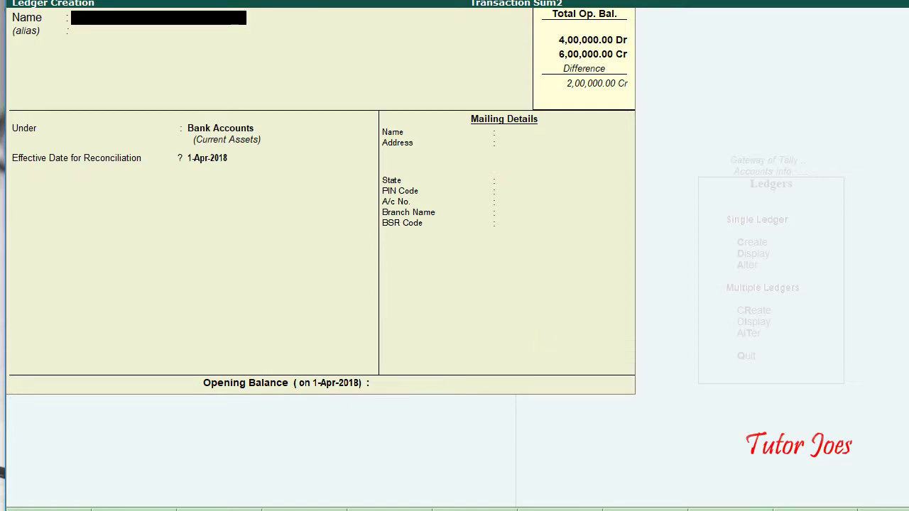
- Consult the trial balance in Word and, back in Tally, name a new ledger Reserve & Surplus under the group Reserves & Surplus
key(alt+Tab)
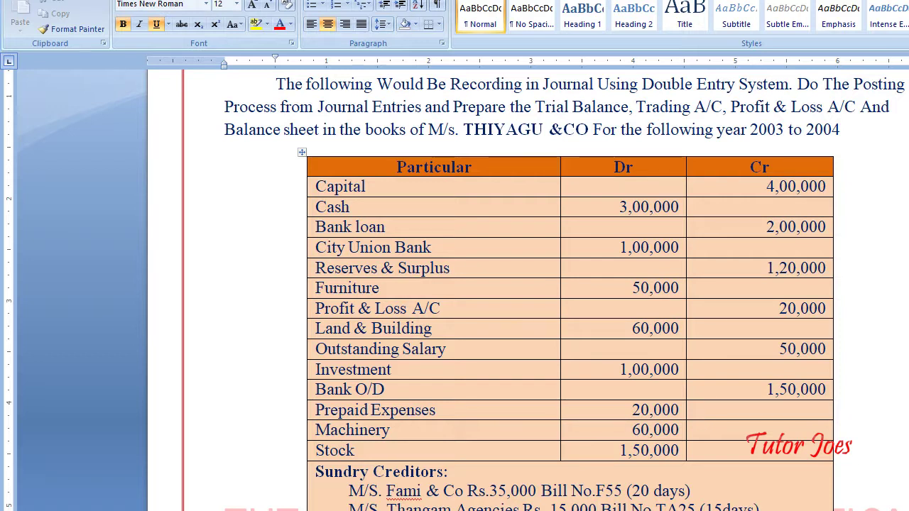
mouse_move(506, 510)
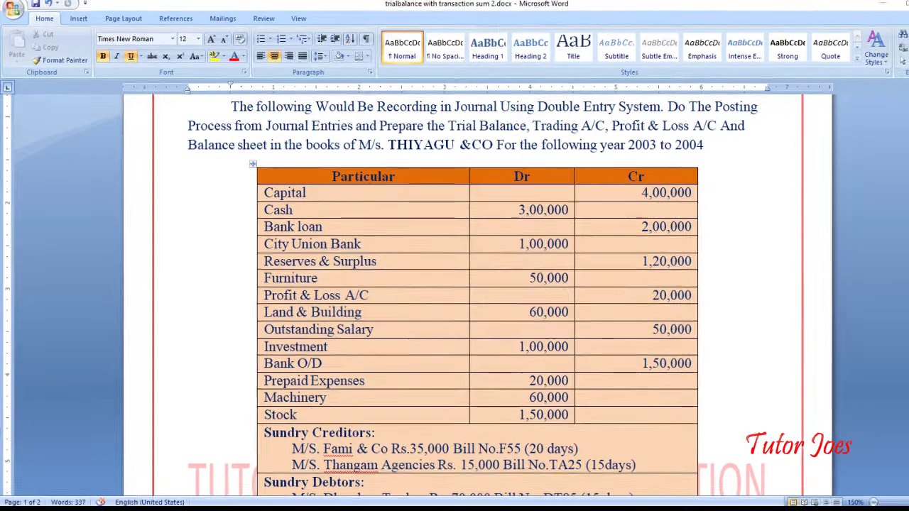
key(alt+Tab)
text(Re)
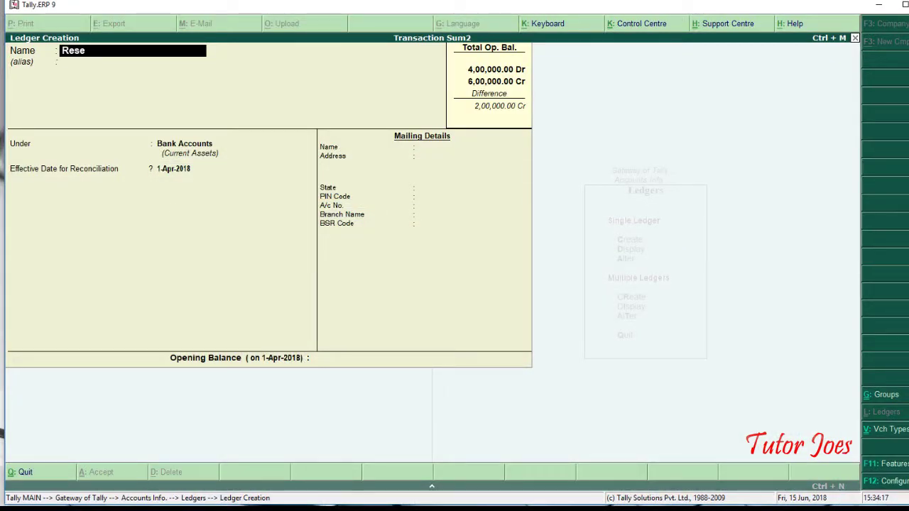
text(serve & Surpl)
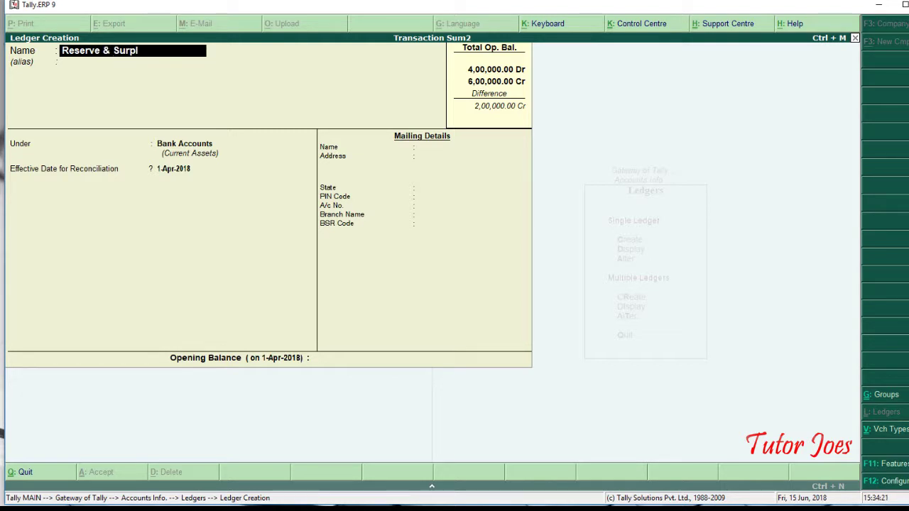
text(us)
key(Return)
key(Return)
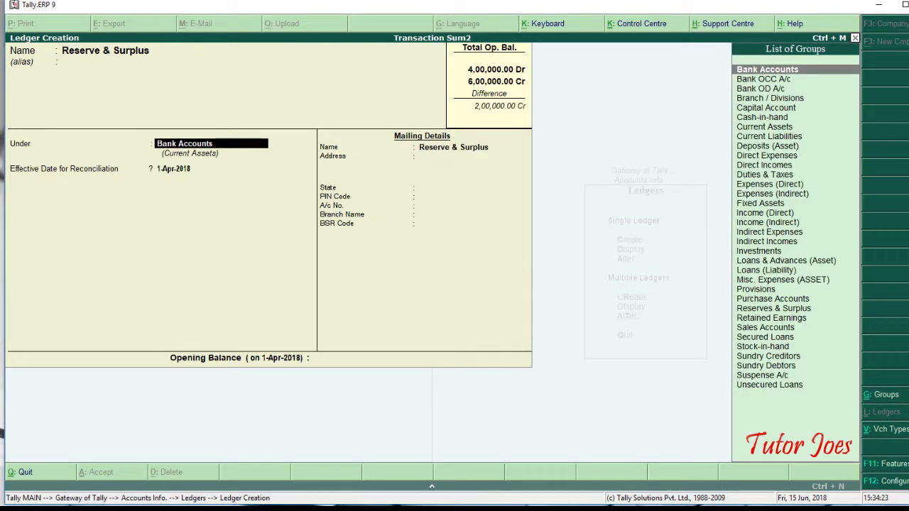
text(Res)
key(Return)
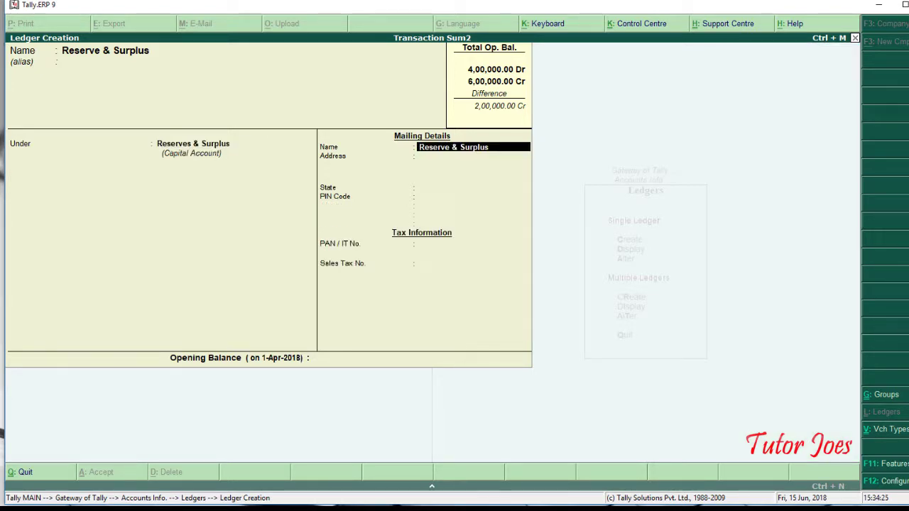
- Leave the Reserve & Surplus ledger's mailing and tax details at their defaults, with the state as Not Applicable
key(Return)
key(Return)
key(Return)
key(Return)
key(Return)
key(Return)
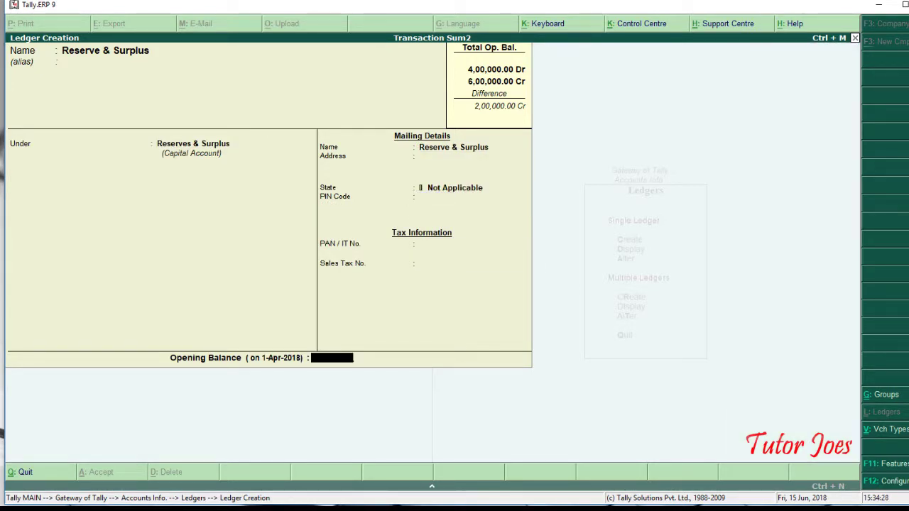
- Set the Reserve & Surplus ledger's opening balance to 1,20,000 Cr as listed in the Word table and save the ledger
key(alt+Tab)
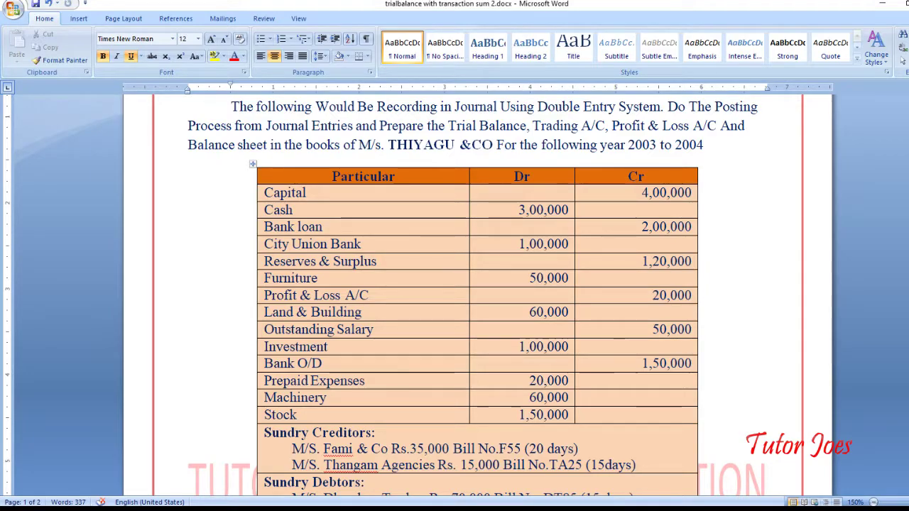
key(alt+Tab)
text(12000)
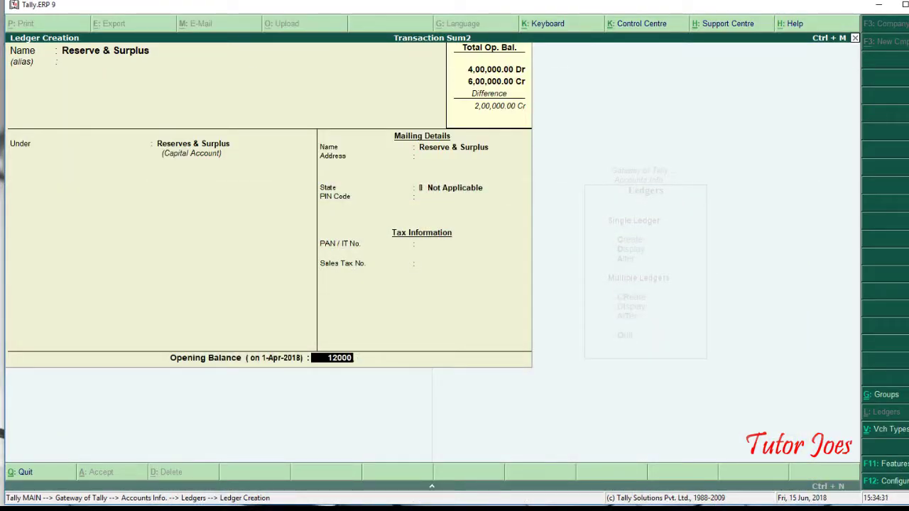
text(0)
key(Return)
key(Return)
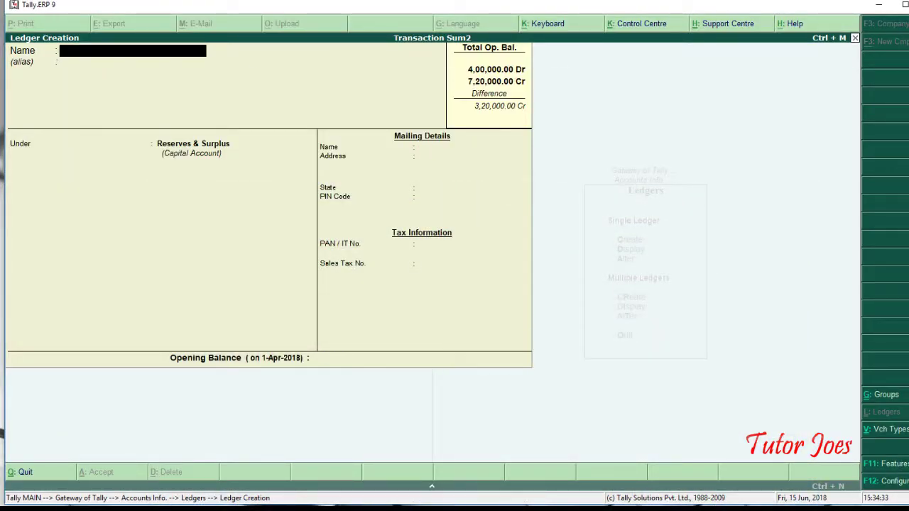
- Look up the next trial balance item in Word and, in Tally, name a new ledger Furniture under Fixed Assets
key(alt+Tab)
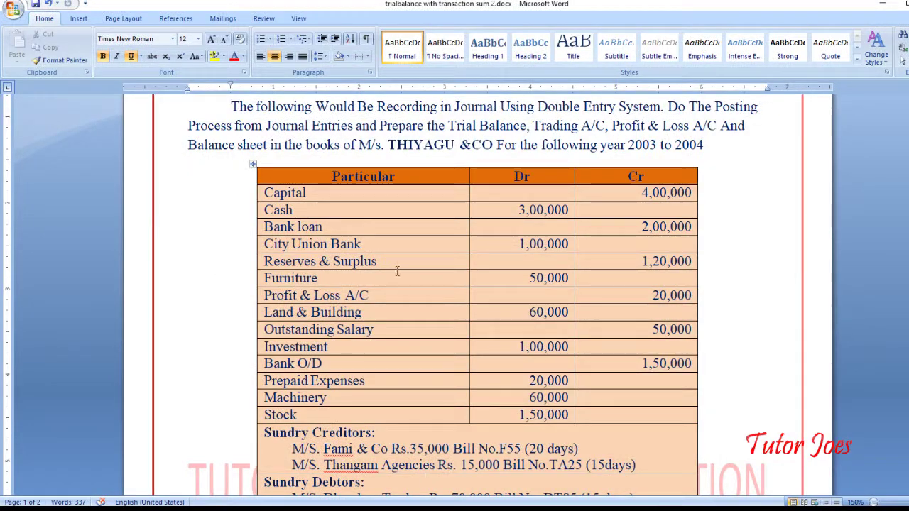
key(alt+Tab)
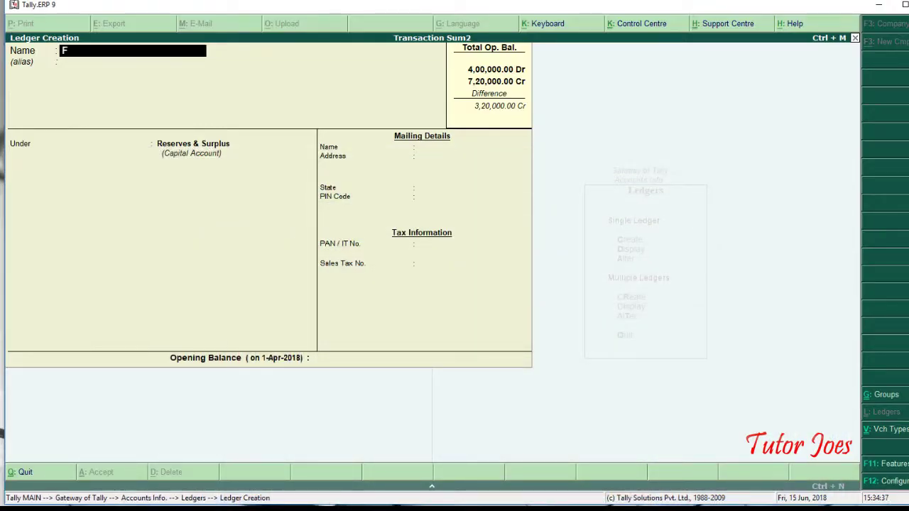
text(Furniture)
key(Return)
text(Fi)
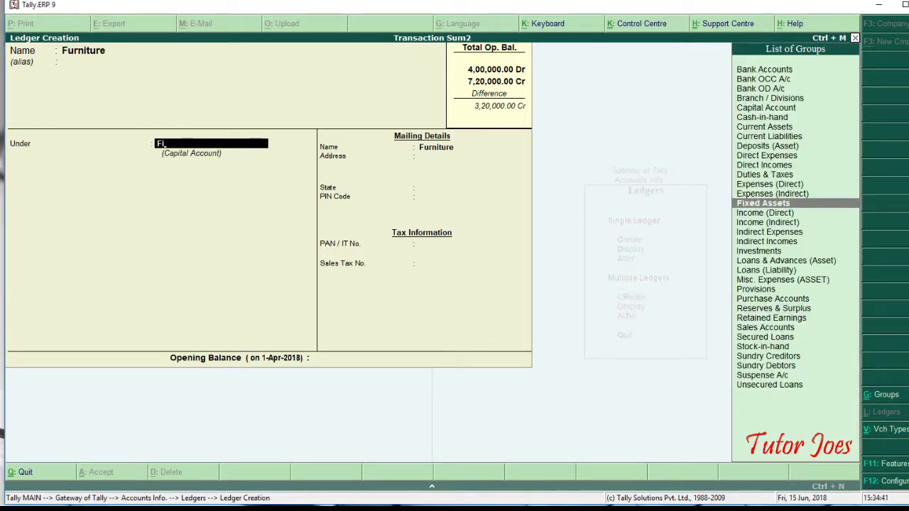
key(Return)
- Check the Furniture amount in Word, set the ledger's opening balance in Tally to 50,000 Dr, and save it
key(alt+Tab)
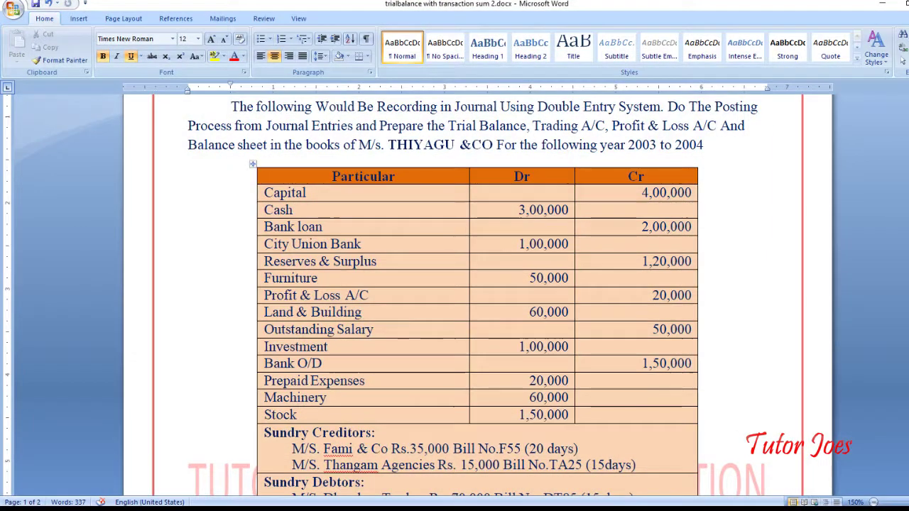
key(alt+Tab)
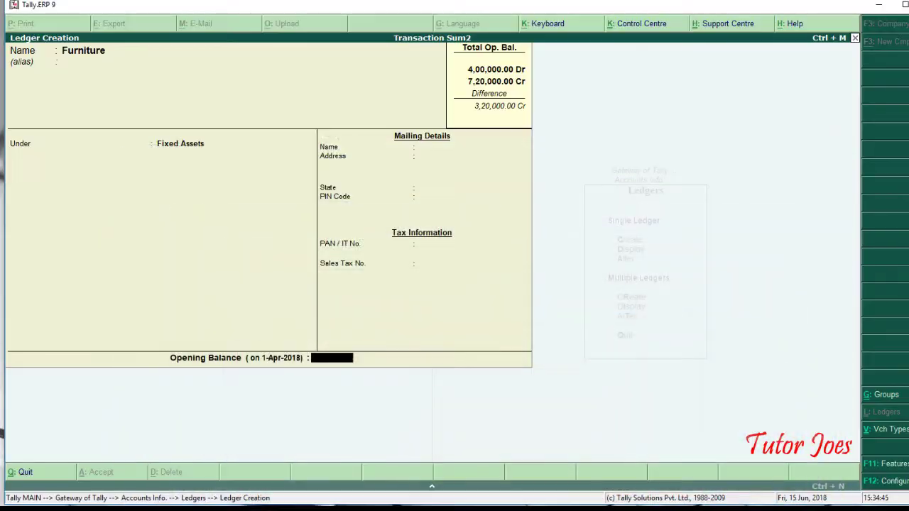
text(50000)
key(Return)
key(Return)
key(Return)
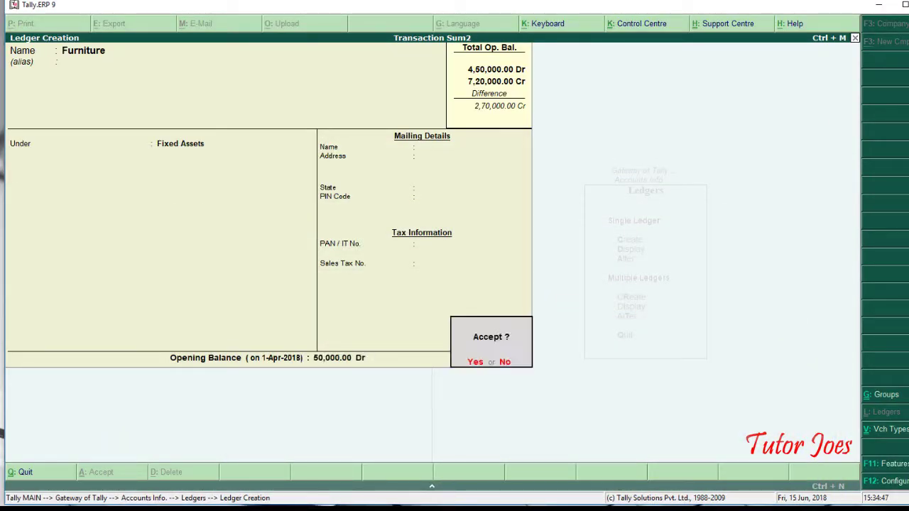
- Check the next item in Word and, in Tally, open the existing Profit & Loss A/c ledger for alteration at its opening balance
key(alt+Tab)
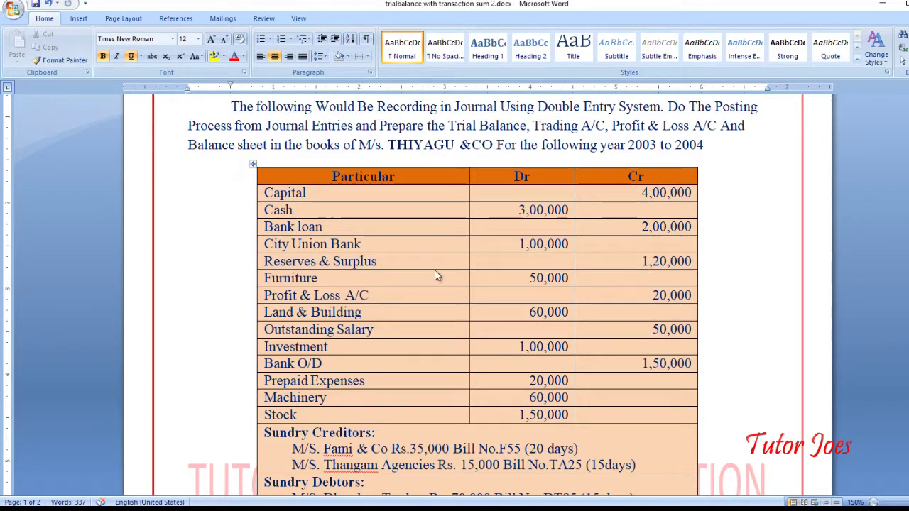
key(alt+Tab)
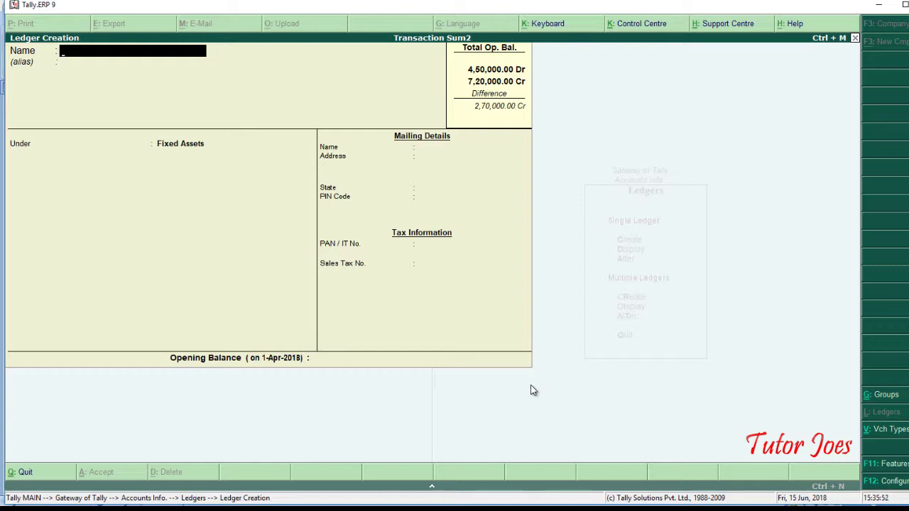
key(Page_Up)
key(Page_Up)
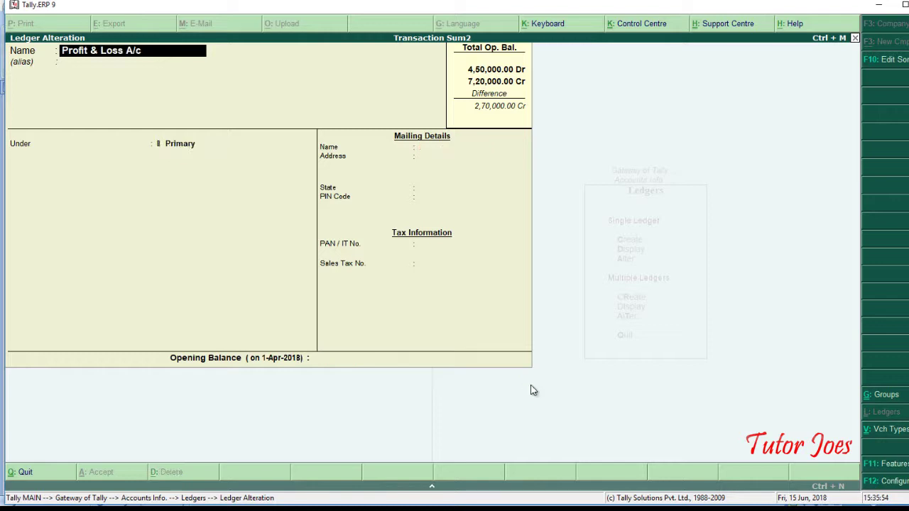
key(Return)
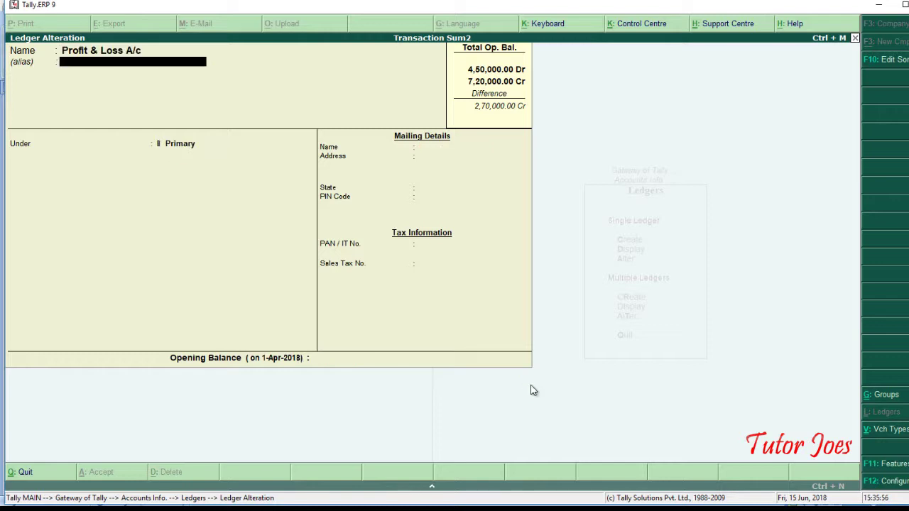
key(Return)
- Set the Profit & Loss A/c opening balance to 20,000 Cr as listed in the Word table and save the ledger
key(alt+Tab)
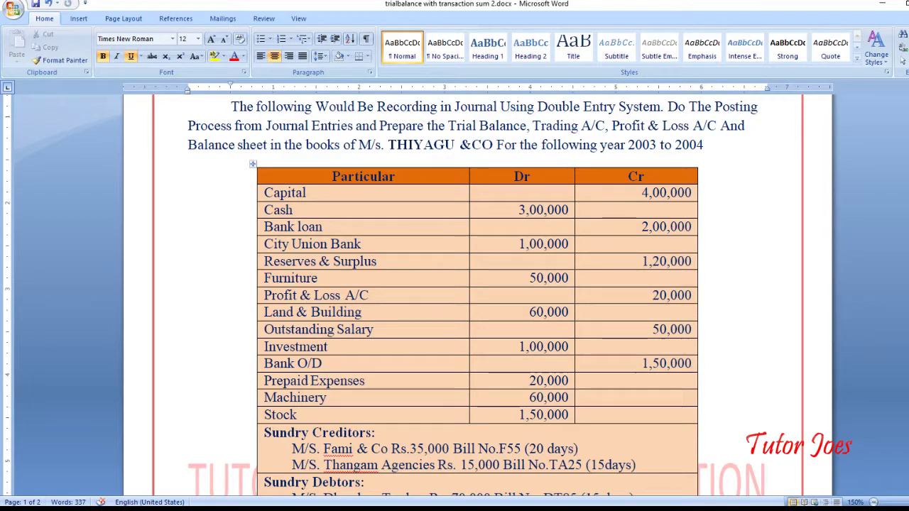
key(alt+Tab)
text(20000)
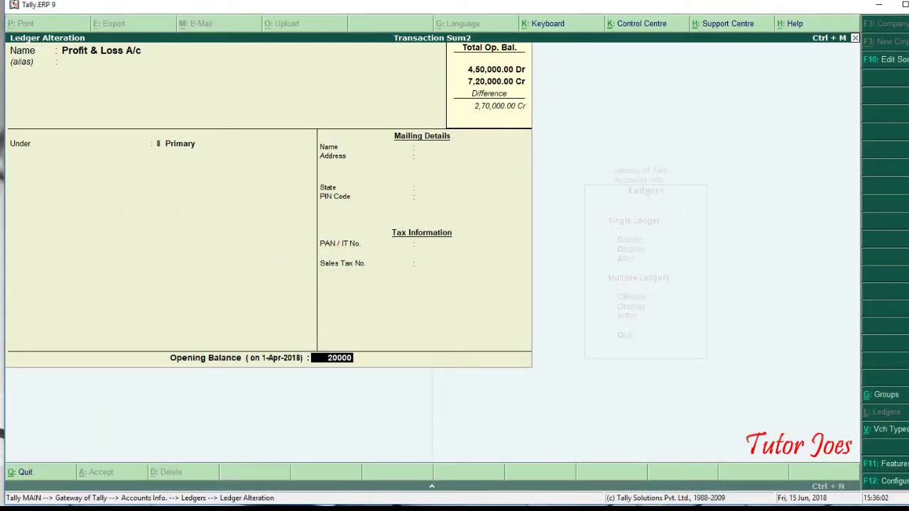
key(Return)
key(Return)
key(Return)
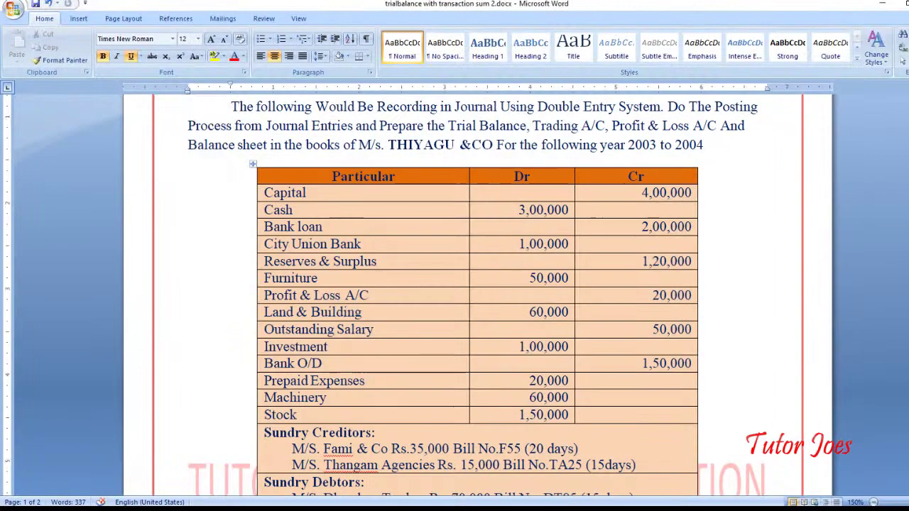
- Consult the Word table and, back in Tally, name a new ledger Land & Building under the group Fixed Assets
key(alt+Tab)
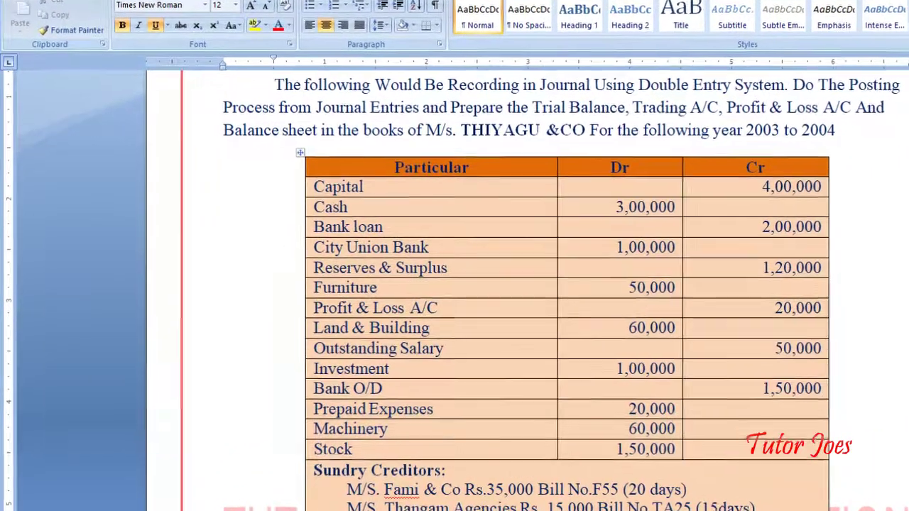
key(alt+Tab)
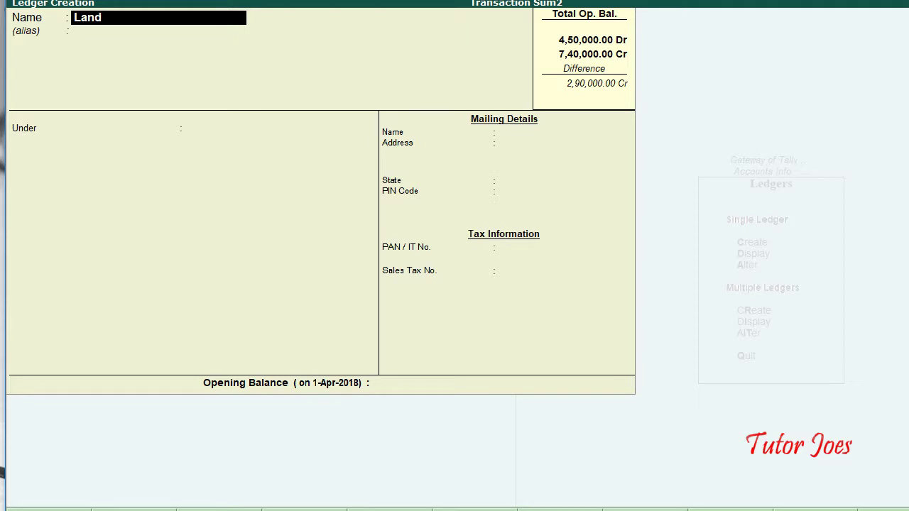
text(Land & building)
key(Return)
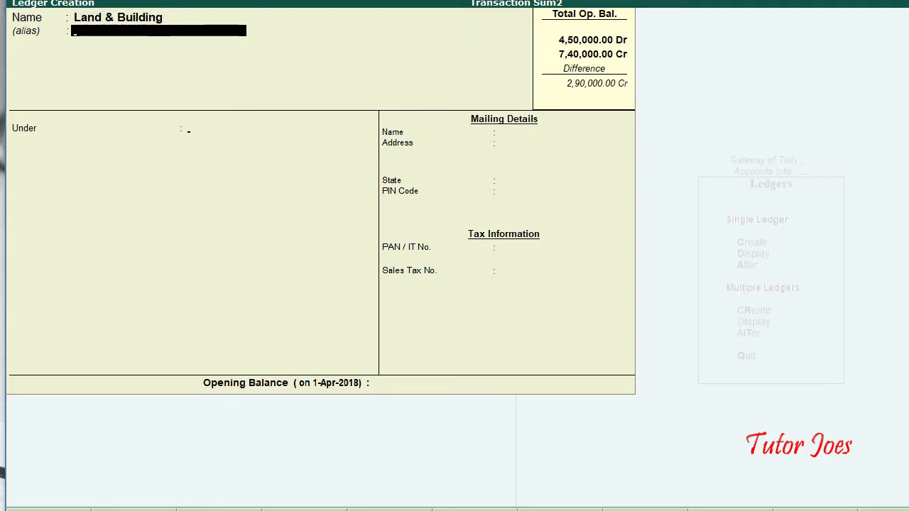
key(Return)
text(Fi)
key(Return)
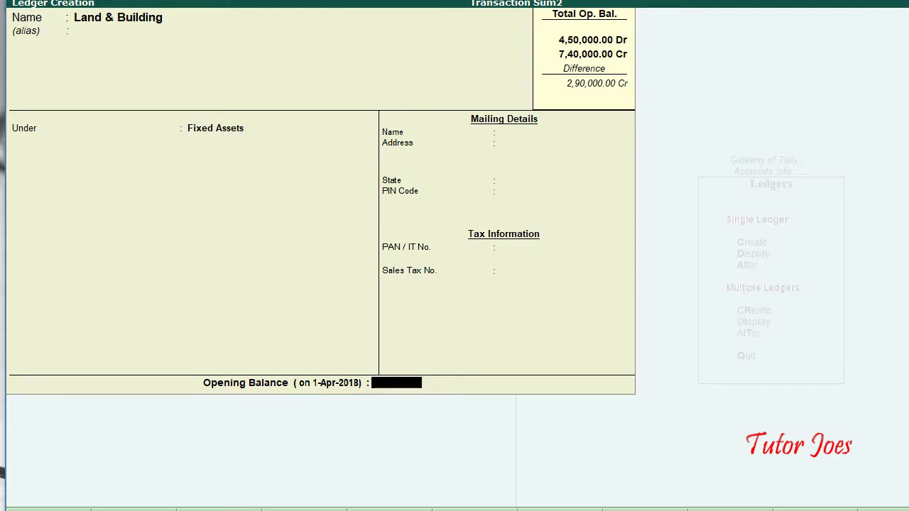
- Set the Land & Building ledger's opening balance to 60,000 Dr as listed in the Word table and save the ledger
key(alt+Tab)
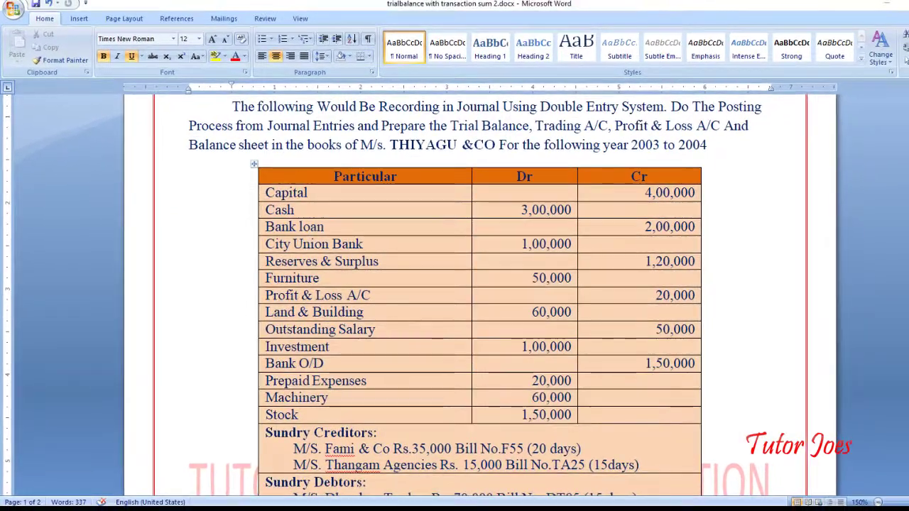
key(alt+Tab)
text(60000)
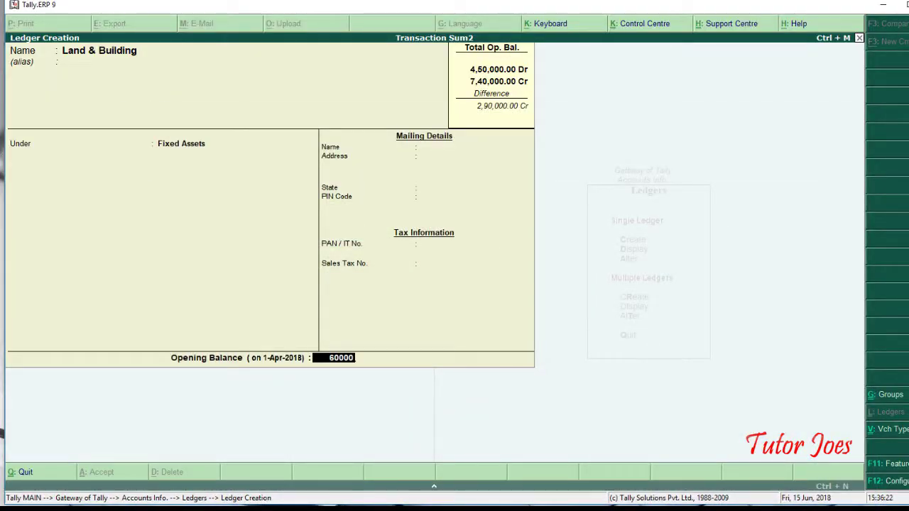
key(Return)
key(Return)
key(Return)
- Consult the next item in the Word table and, back in Tally, name a new ledger Outstanding Salary
key(alt+Tab)
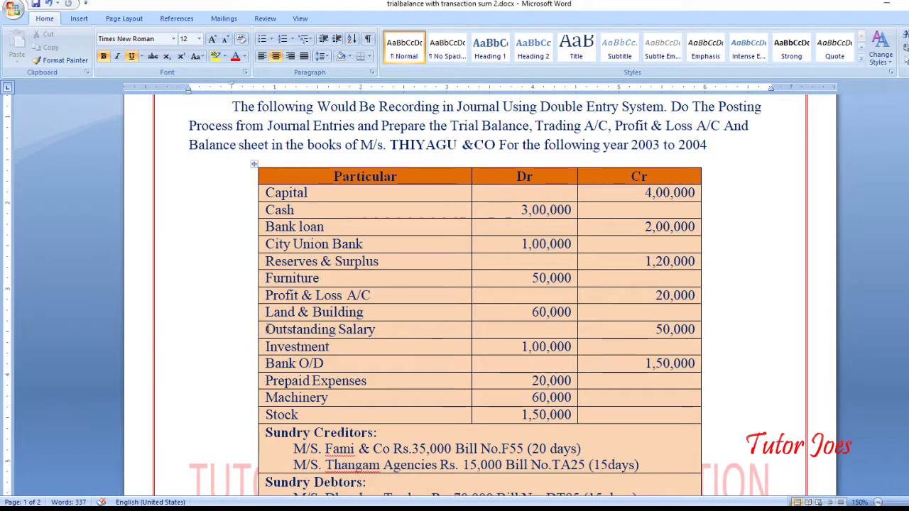
drag(268, 331, 387, 322)
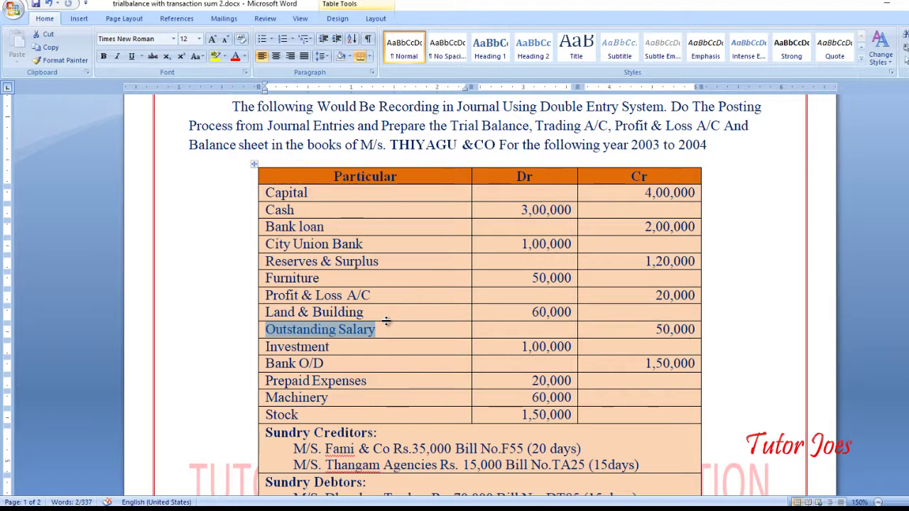
click(417, 510)
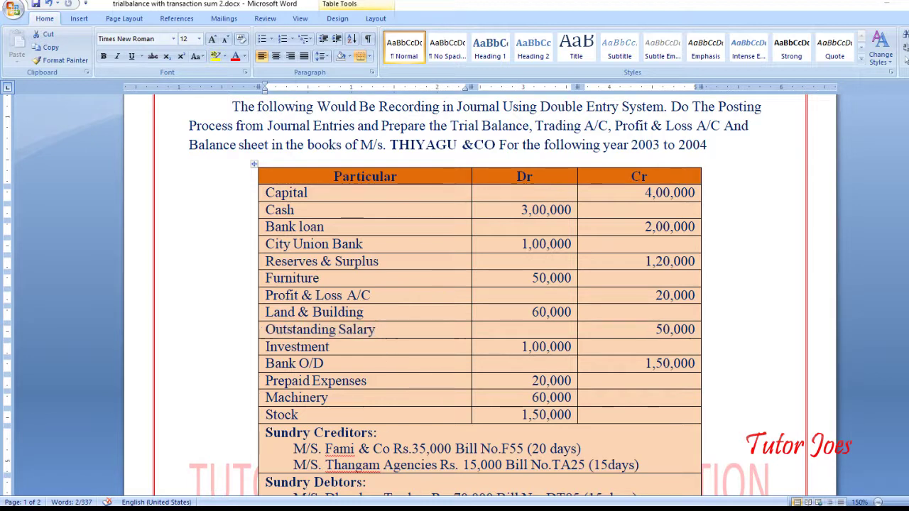
text(Outstand)
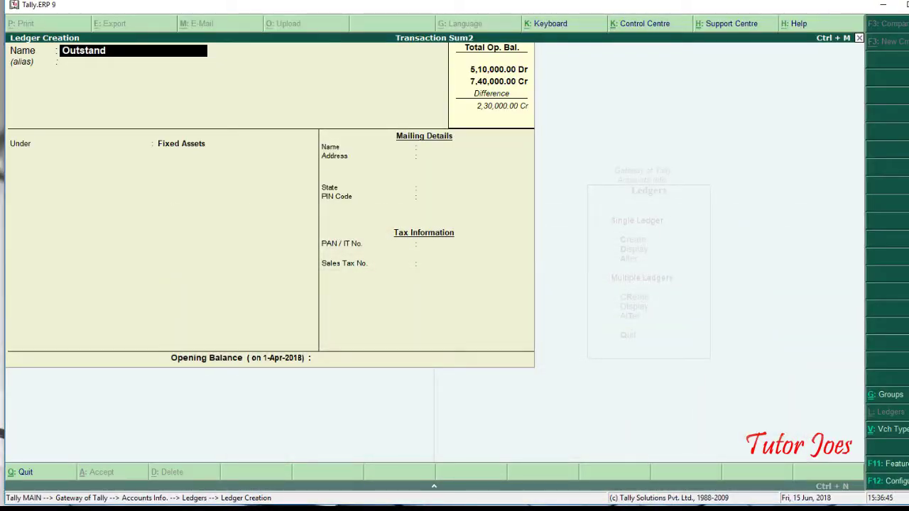
text(ing Sal)
text(ry)
key(BackSpace)
key(BackSpace)
key(BackSpace)
text(alary)
- Place the Outstanding Salary ledger under Current Liabilities and save it with the opening balance 50,000 Cr listed in Word
key(Return)
key(Return)
text(Cu)
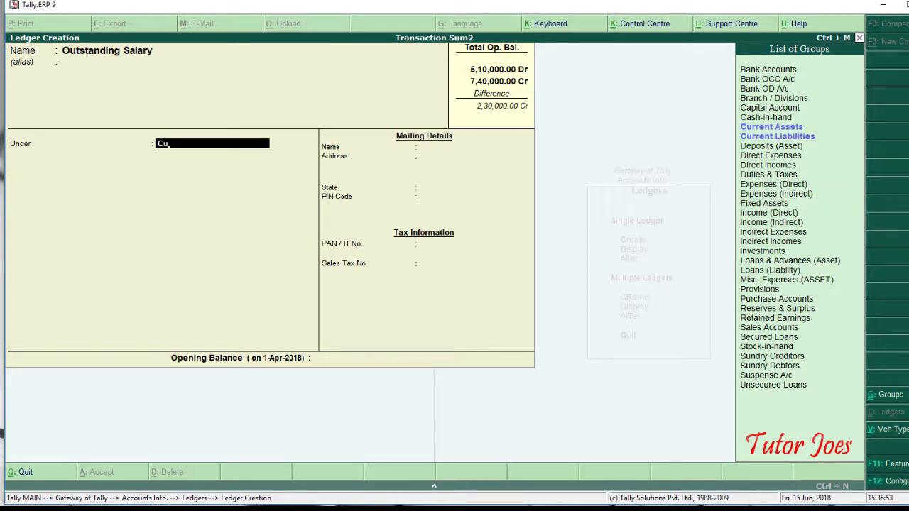
key(Down)
key(Return)
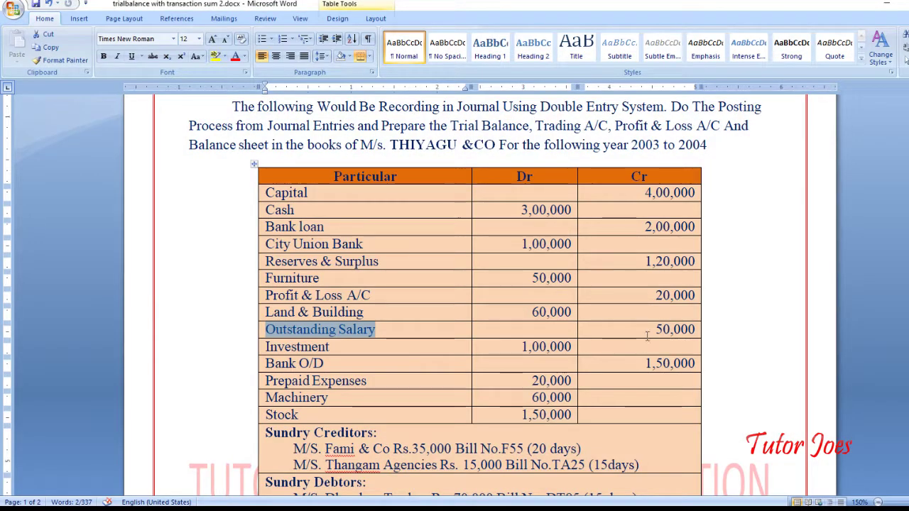
text(50000)
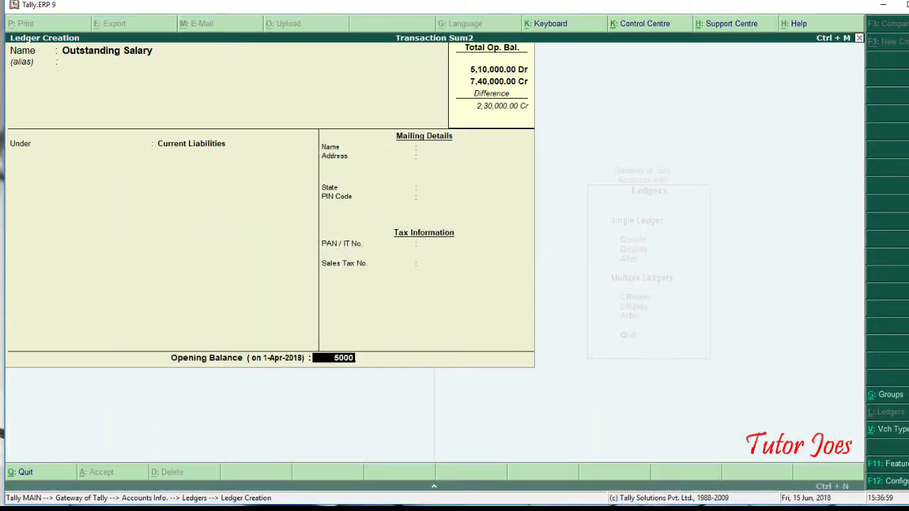
key(Return)
key(Return)
key(Return)
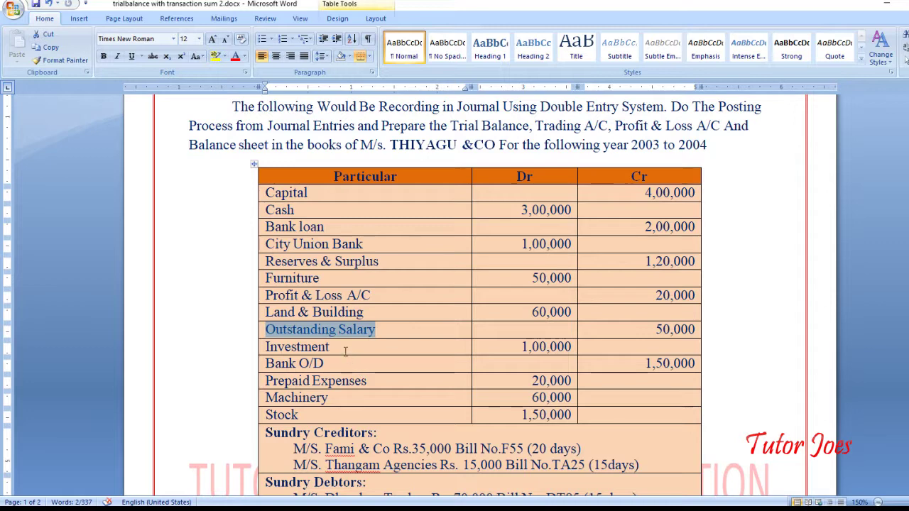
- Mark the next item in the Word table and, in Tally, name a new ledger Investment under the group Investments
drag(346, 353, 187, 351)
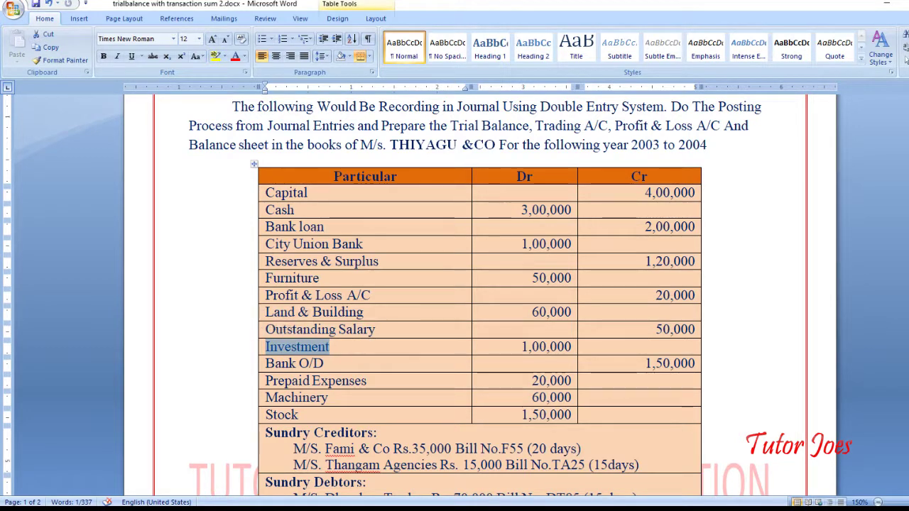
click(493, 508)
text(In)
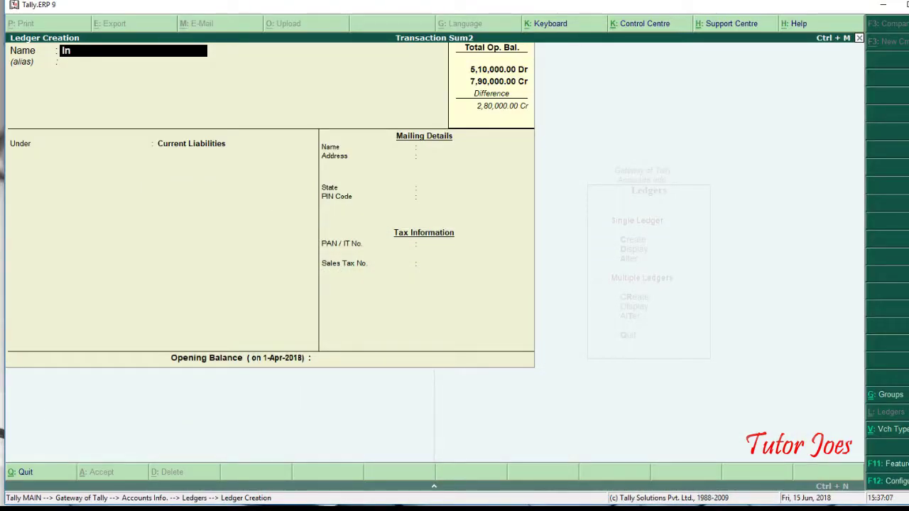
text(vestmen)
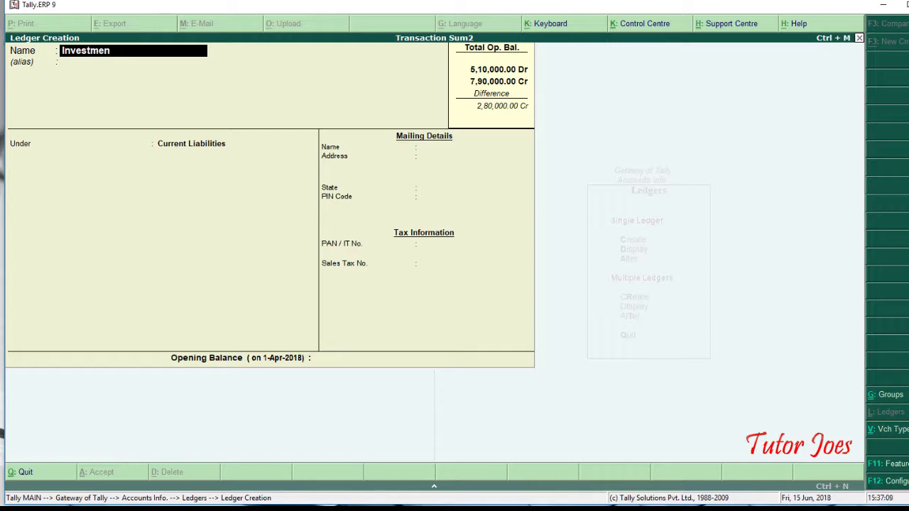
text(t)
key(Return)
key(Return)
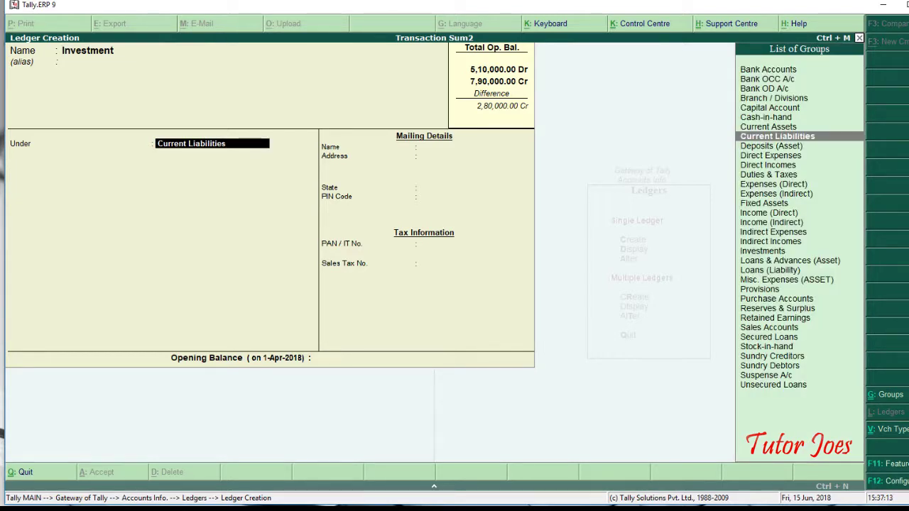
text(I)
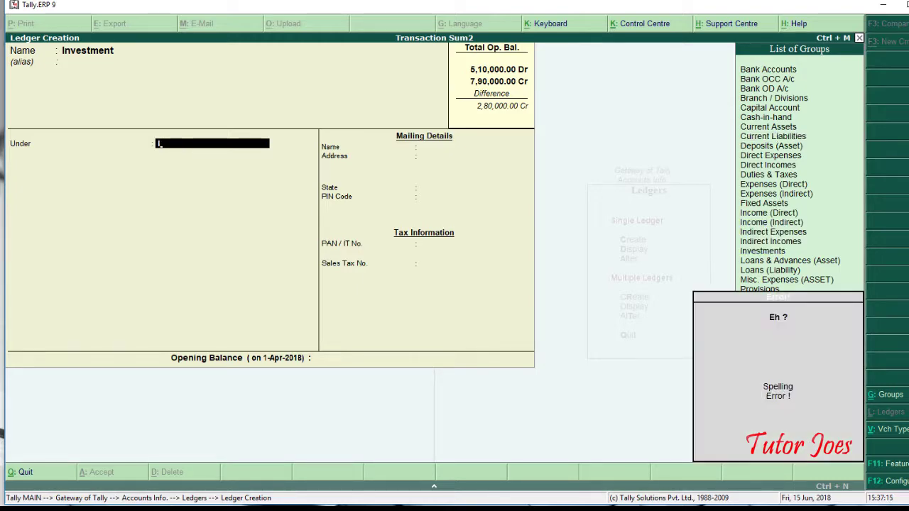
text(nv)
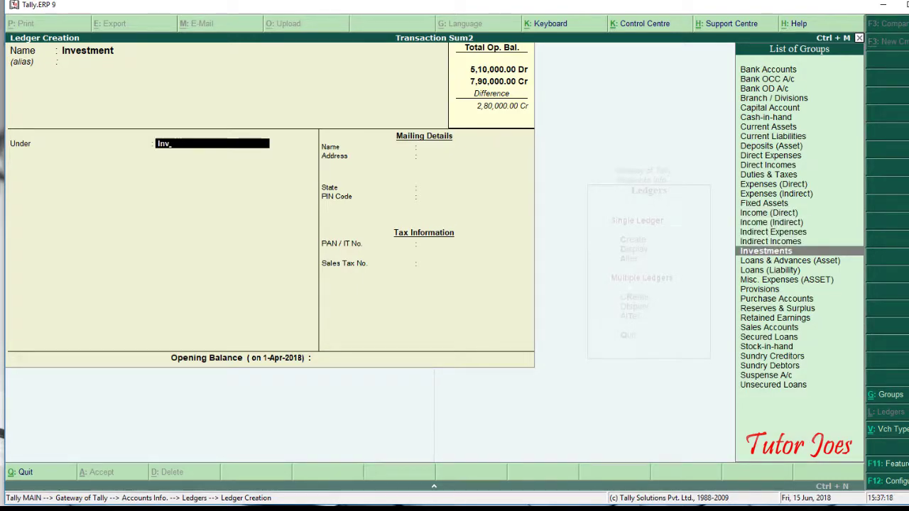
key(Return)
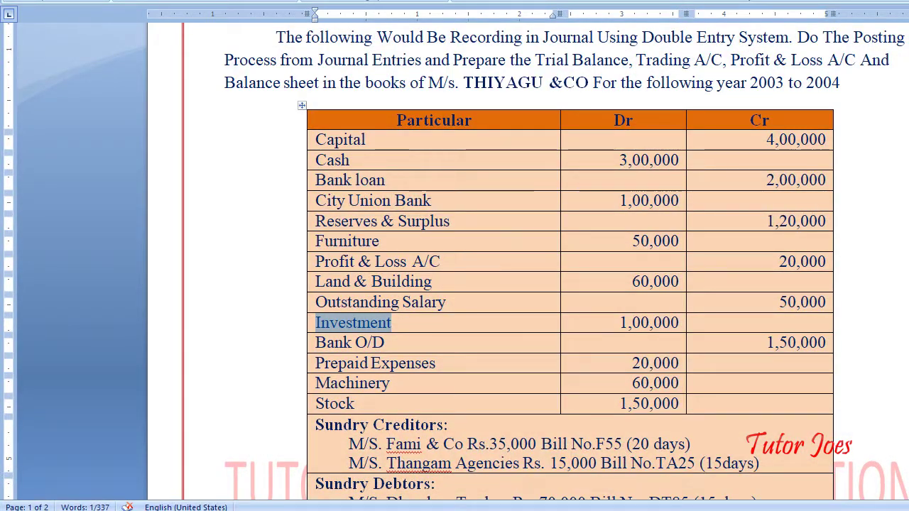
- Set the Investment ledger's opening balance to 1,00,000 Dr as listed in the Word table and save the ledger
key(alt+Tab)
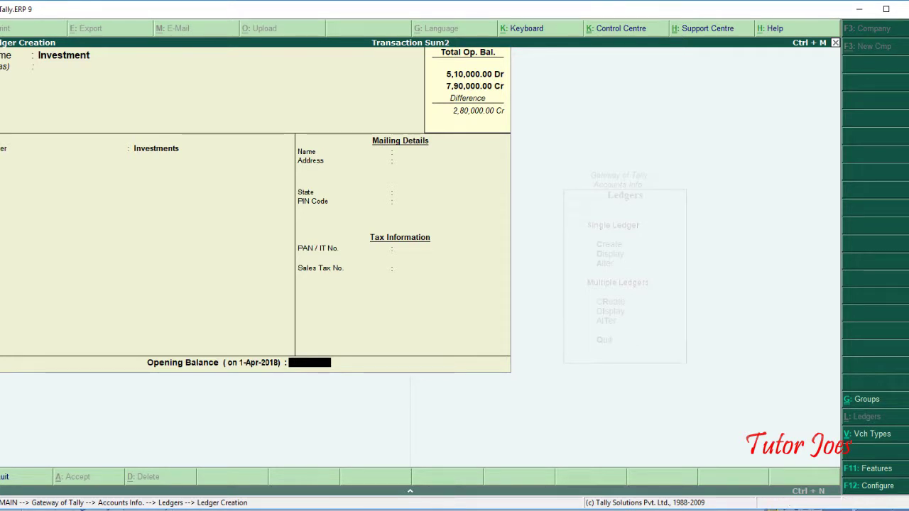
text(10000)
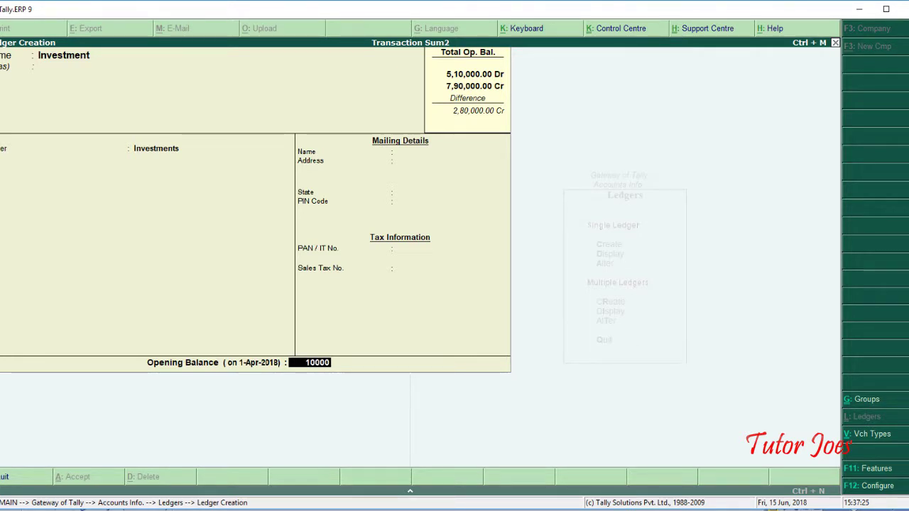
key(Return)
key(Return)
key(Return)
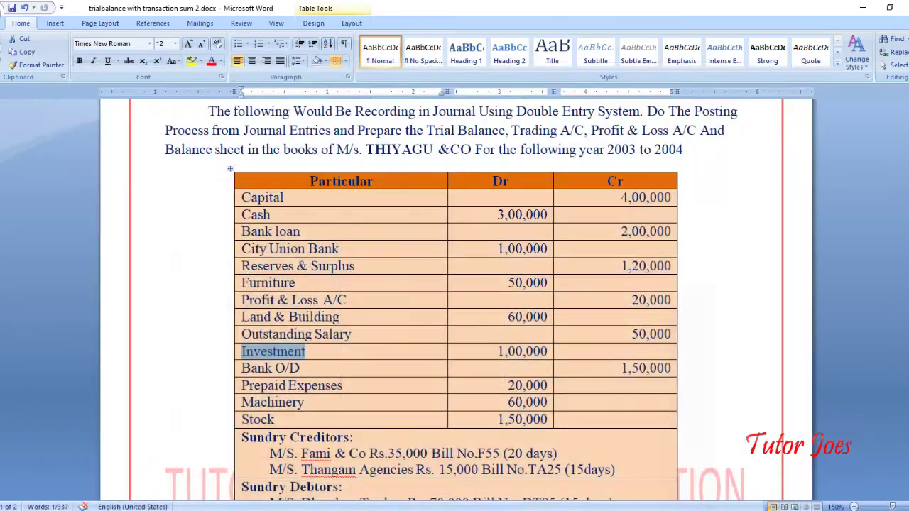
- Mark the next item in the Word table and, in Tally, name a new ledger Bank O/d under the group Bank OD A/c
click(301, 370)
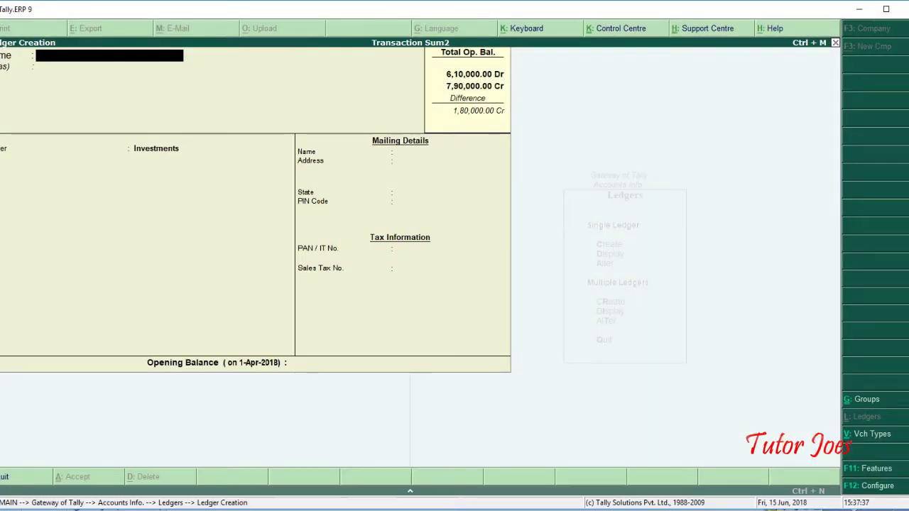
text(Bank)
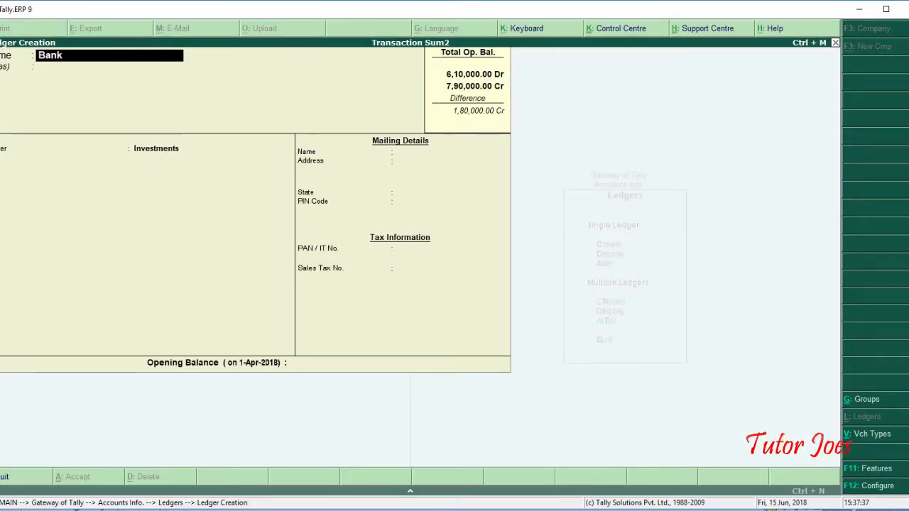
text( o/d)
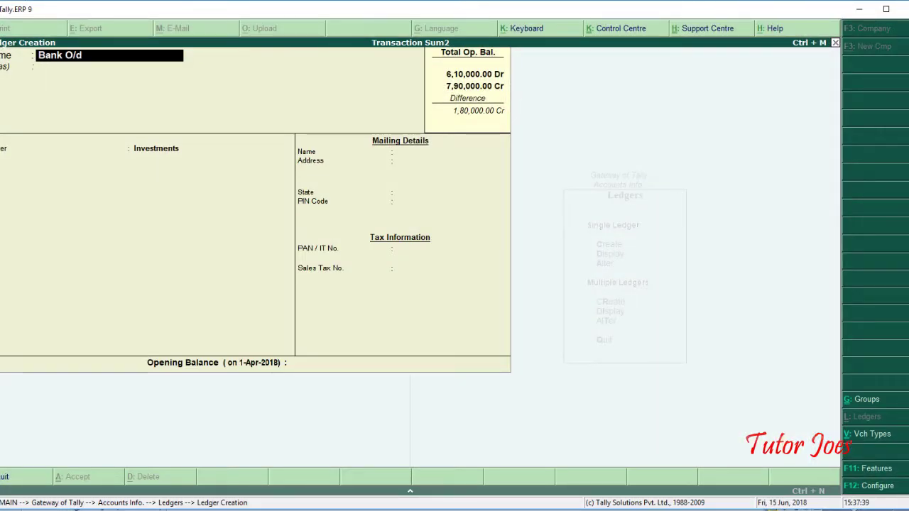
key(Return)
key(Return)
text(Ban)
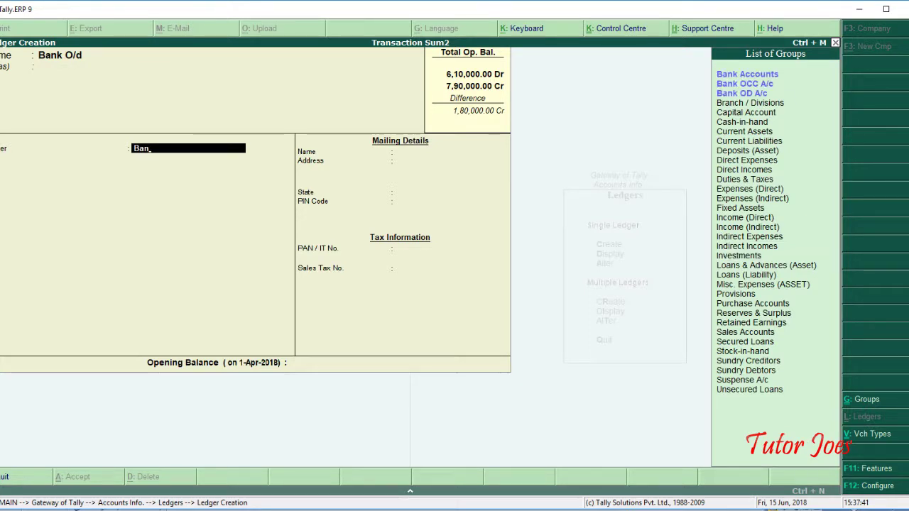
key(Down)
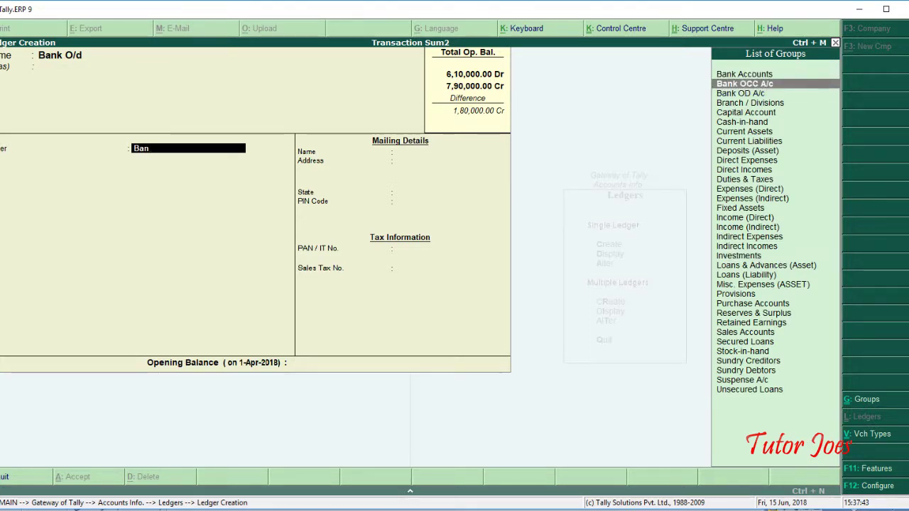
key(Down)
key(Return)
- Accept the Bank O/d ledger's default reconciliation date and mailing details, leaving the account number, branch name and BSR code blank
key(Return)
key(Return)
key(Return)
key(Return)
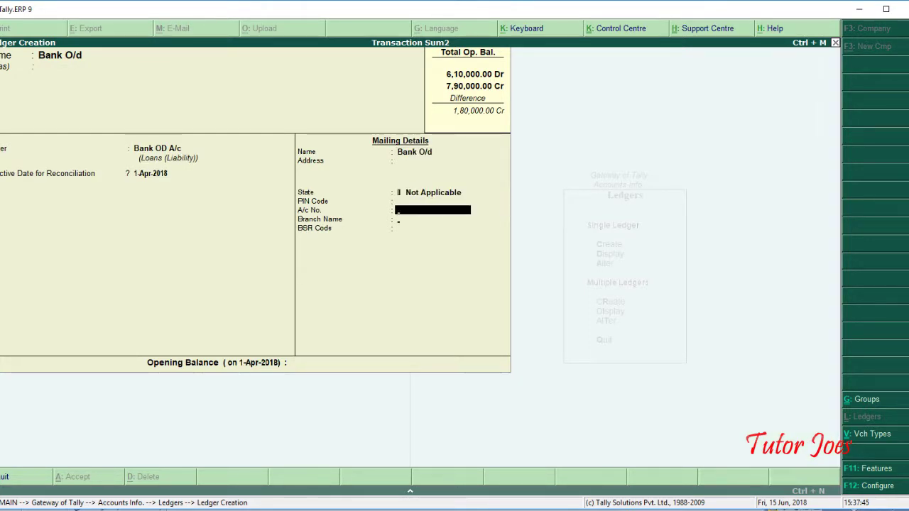
key(Return)
key(Return)
key(Return)
- Check the Bank O/D row in Word, then set the Bank O/d ledger's opening balance to 15,000 Cr and save the ledger
key(alt+Tab)
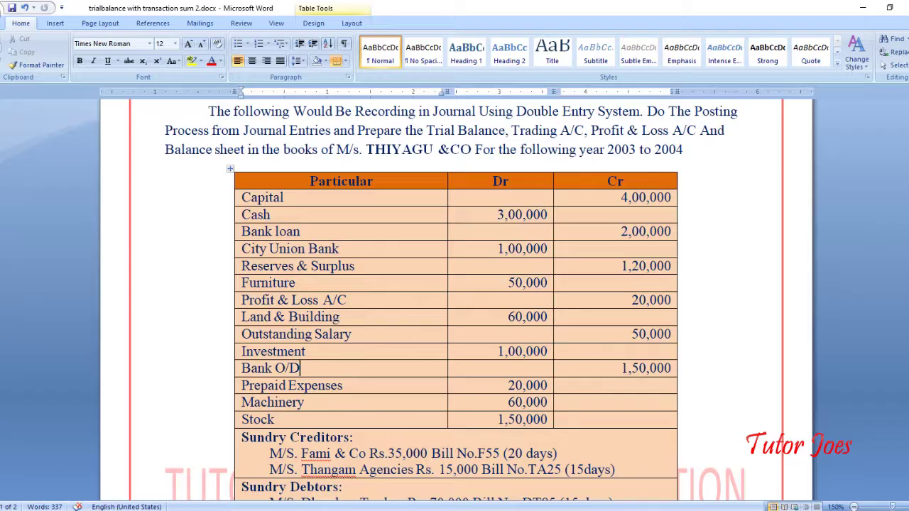
key(alt+Tab)
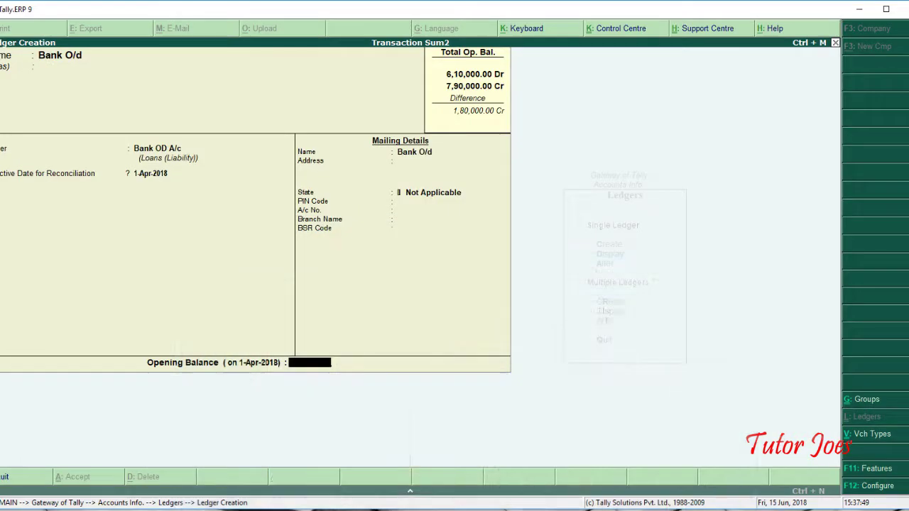
text(15000)
key(Return)
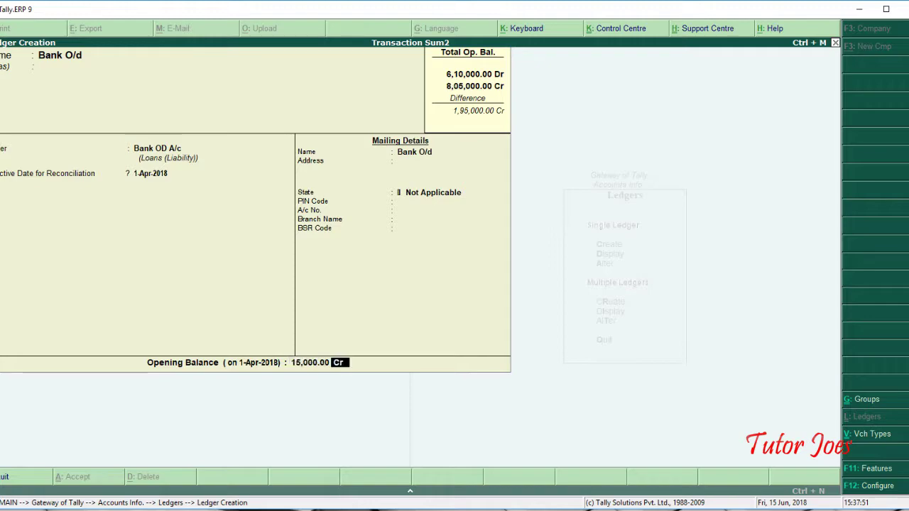
key(Return)
key(Return)
- Consult the Word table and, back in Tally, name a new ledger Prepaid Expenses under the group Current Assets
key(alt+Tab)
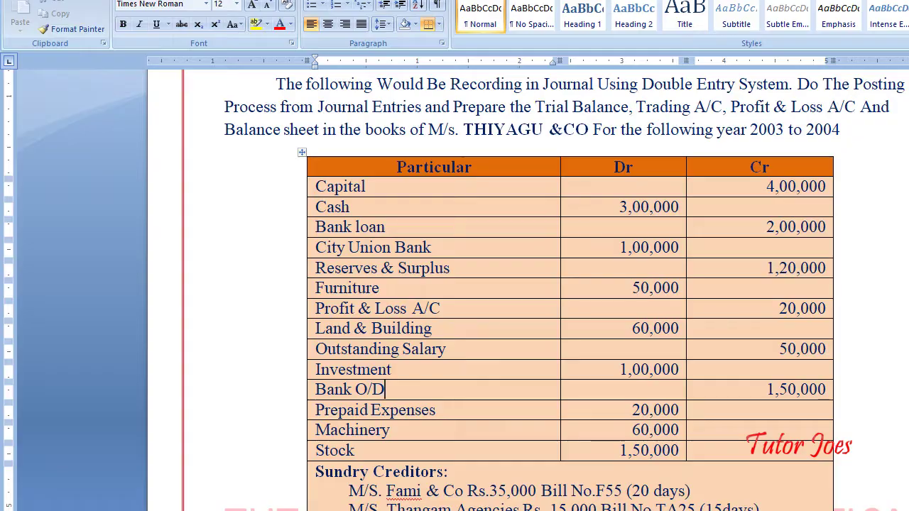
key(alt+Tab)
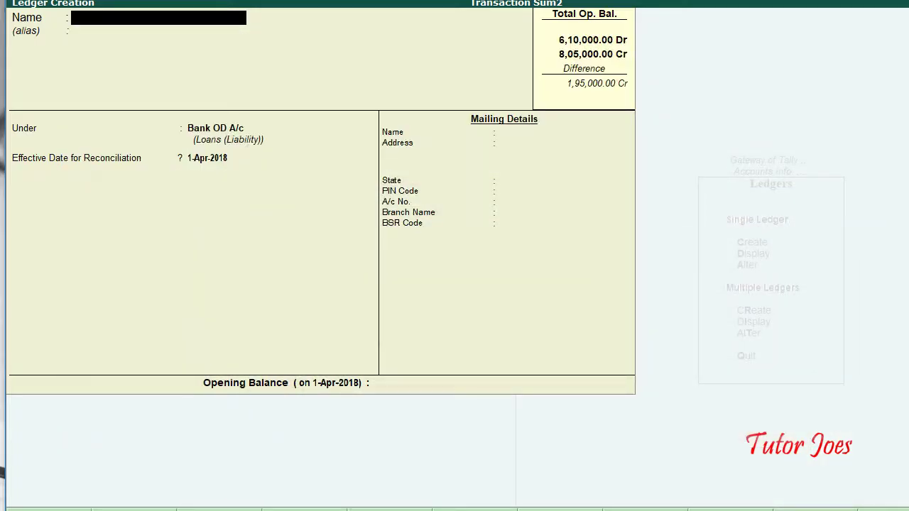
text(Prepaid expenses)
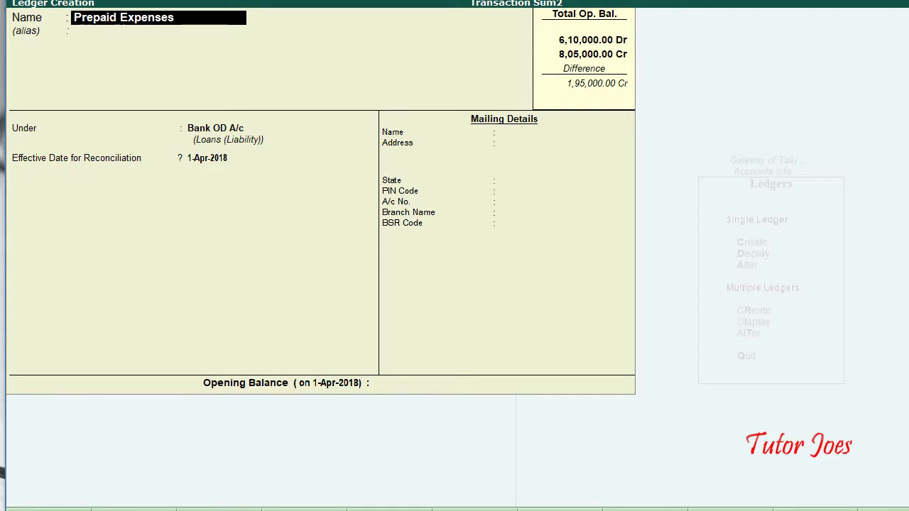
key(Return)
text(Cu)
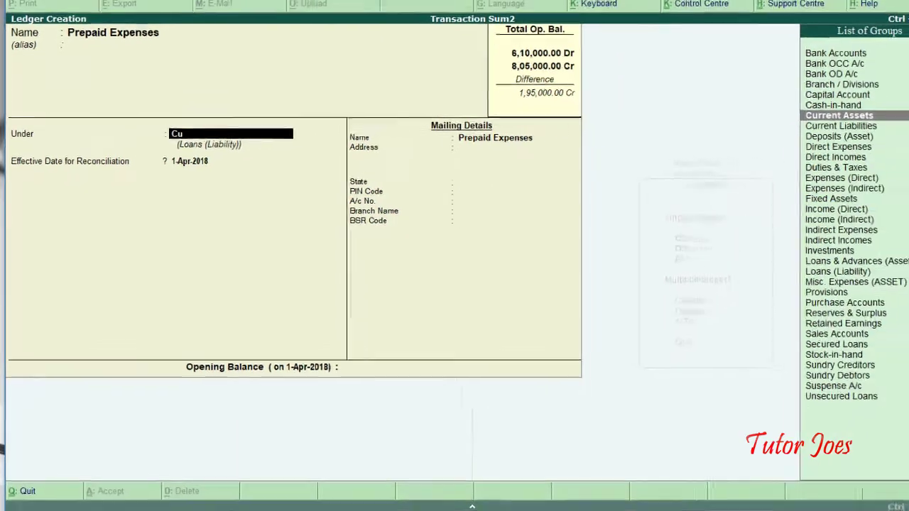
key(Return)
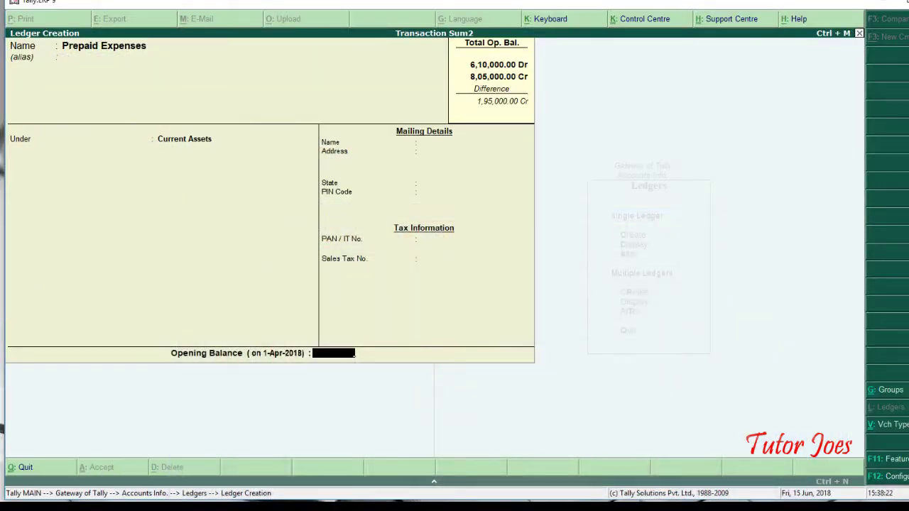
- Set the Prepaid Expenses ledger's opening balance to 20,000 Dr as listed in the Word table and save the ledger
text(20000)
key(Return)
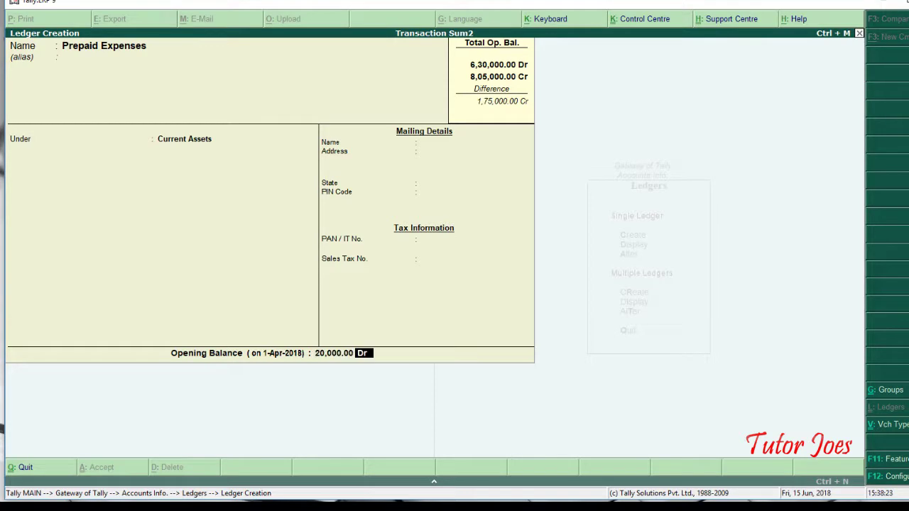
key(Return)
key(Return)
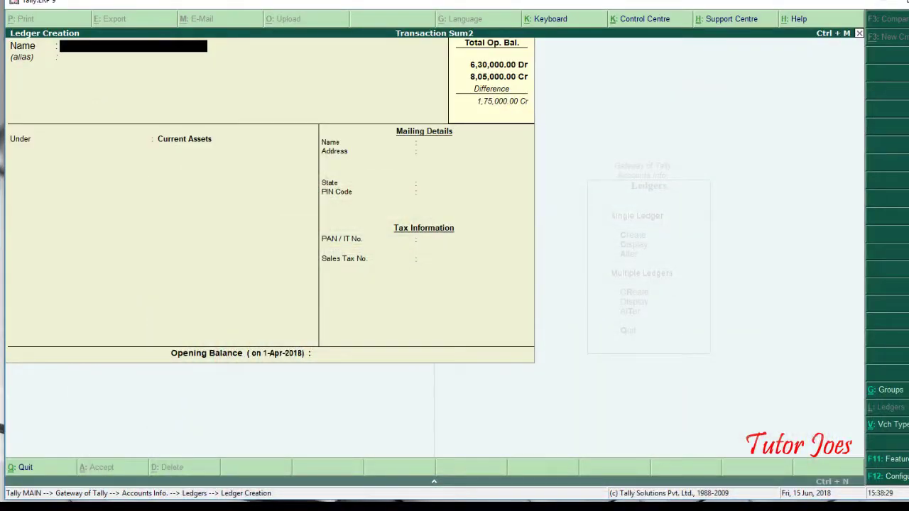
- Name a new ledger Machinery and place it under the group Fixed Assets
text(Machiner)
key(Return)
key(Return)
text(Fi)
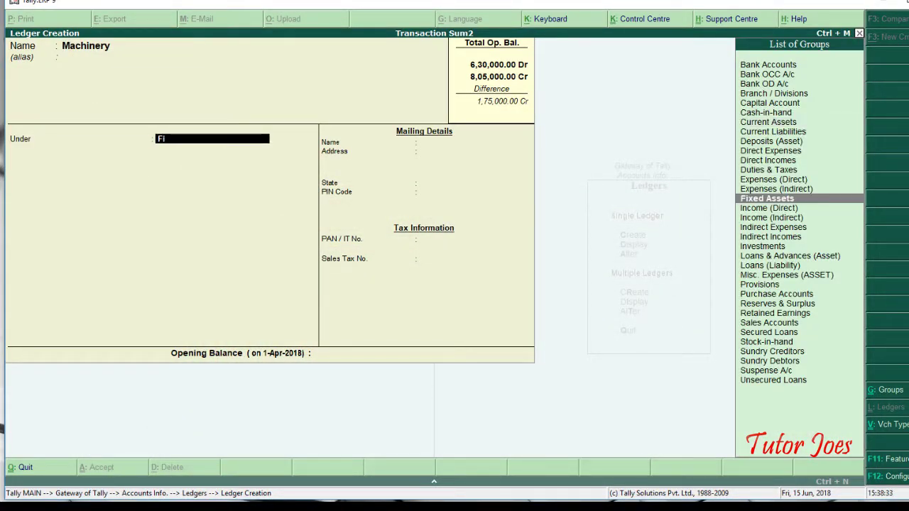
key(Return)
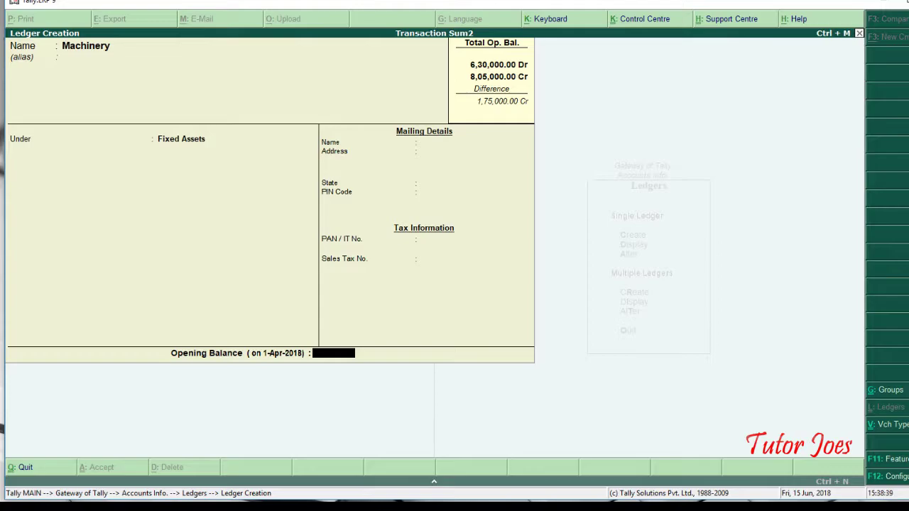
- Check the Machinery row in Word, then set the Machinery ledger's opening balance to 60,000 Dr and save the ledger
key(alt+Tab)
key(alt+Tab)
text(600)
key(Return)
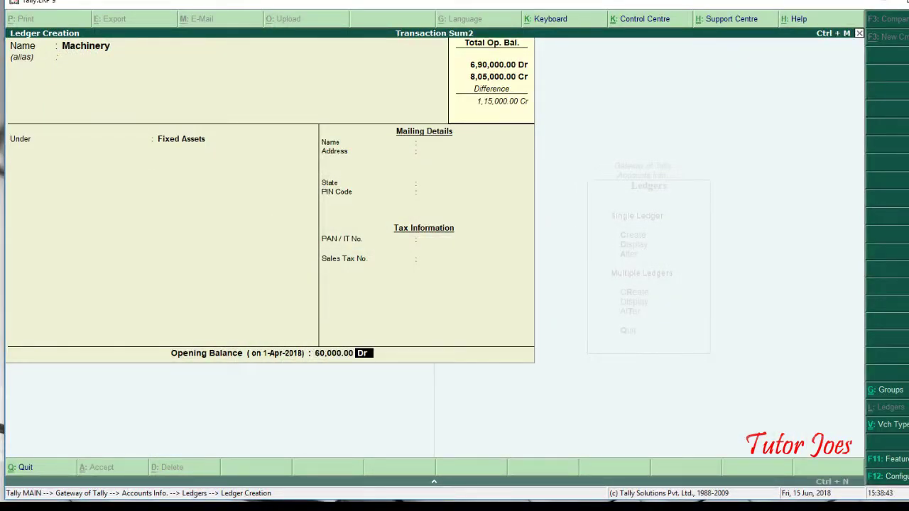
key(Return)
key(Return)
- Consult the Word table and, back in Tally, name a new ledger Stock under the group Current Assets
key(alt+Tab)
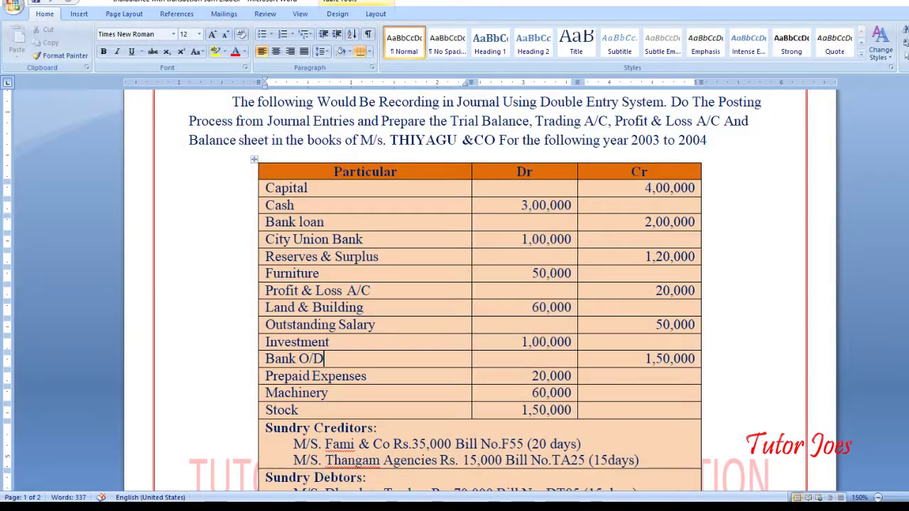
key(alt+Tab)
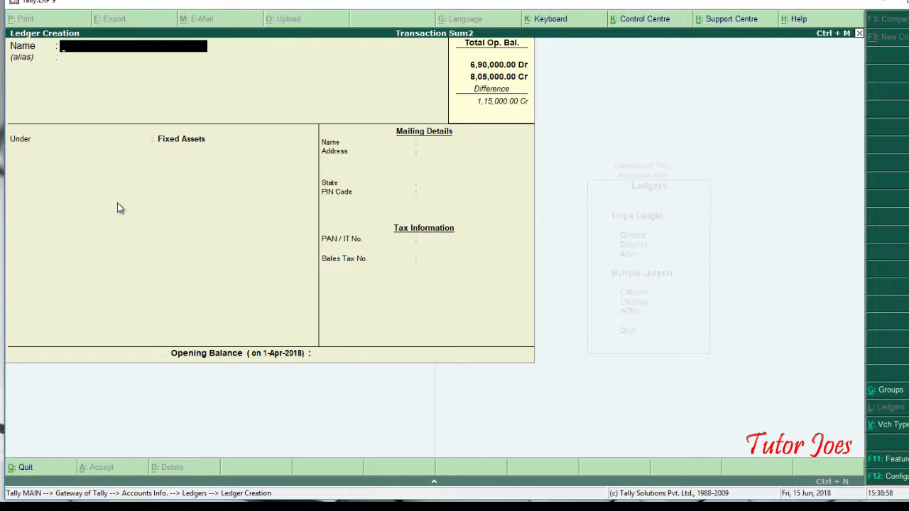
text(tock)
key(Return)
text(Cu)
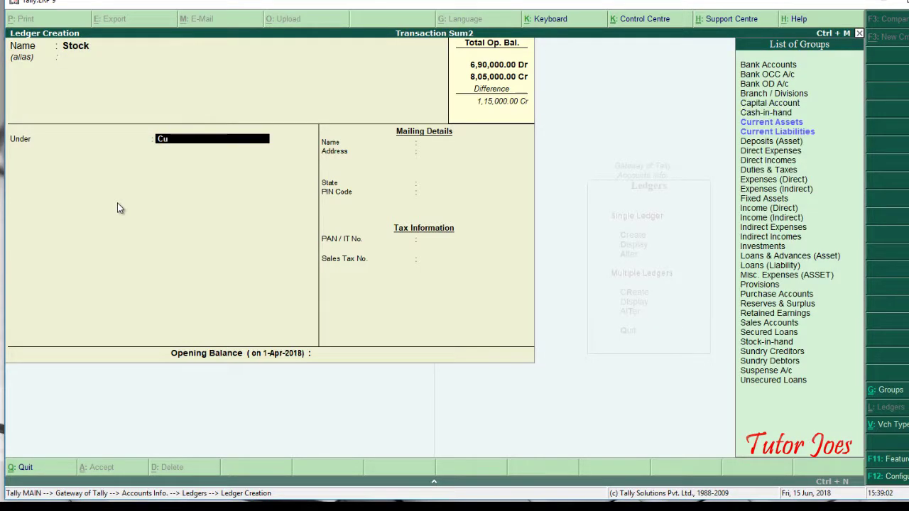
key(Return)
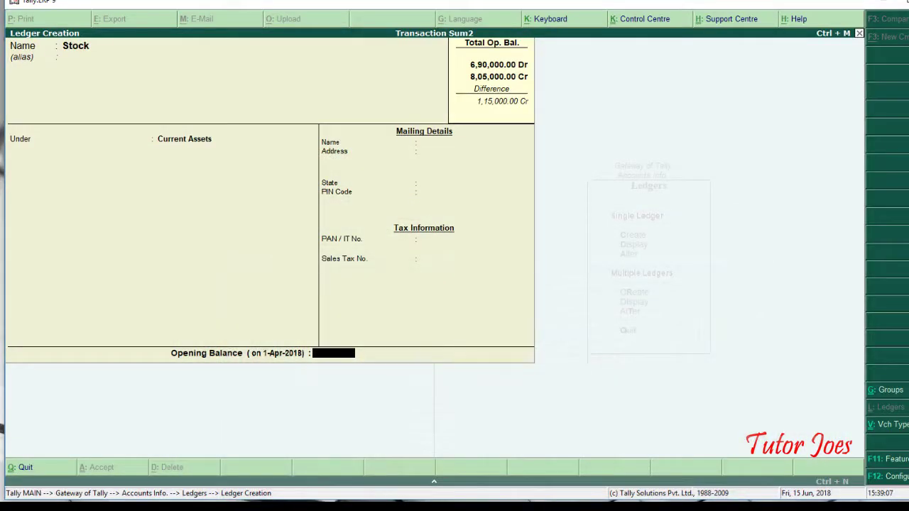
- Set the Stock ledger's opening balance to 1,50,000 Dr and save the ledger
text(1,50,000)
key(Return)
key(Return)
key(Return)
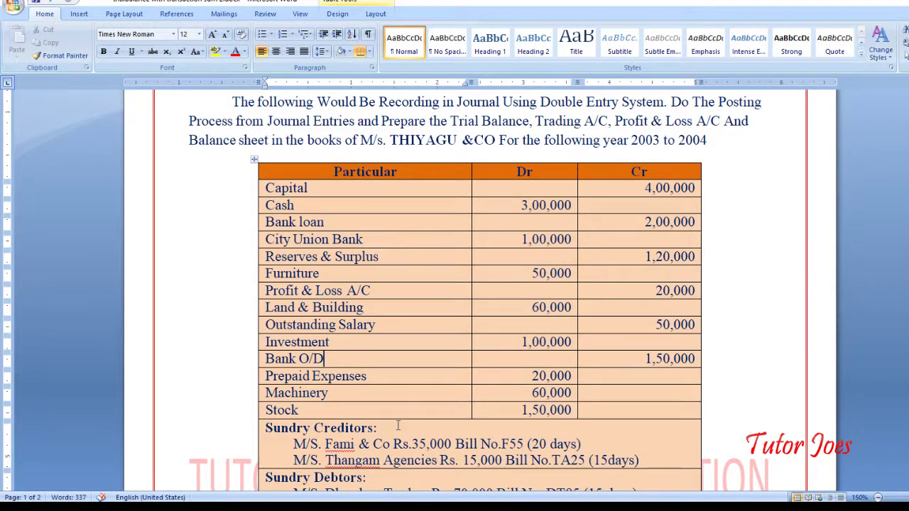
- Look up the sundry creditors in Word and, back in Tally, name a new ledger Fami & Co under Sundry Creditors
scroll(348, 349, down, 1)
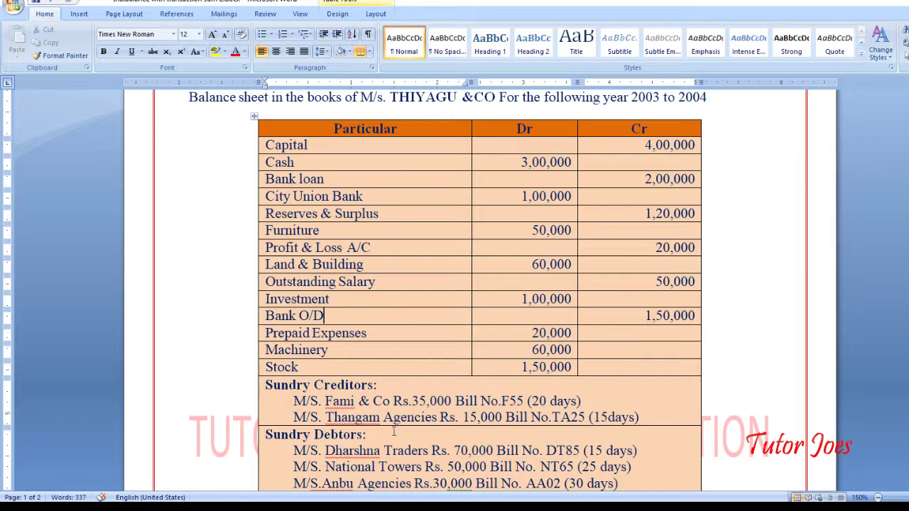
scroll(394, 430, down, 1)
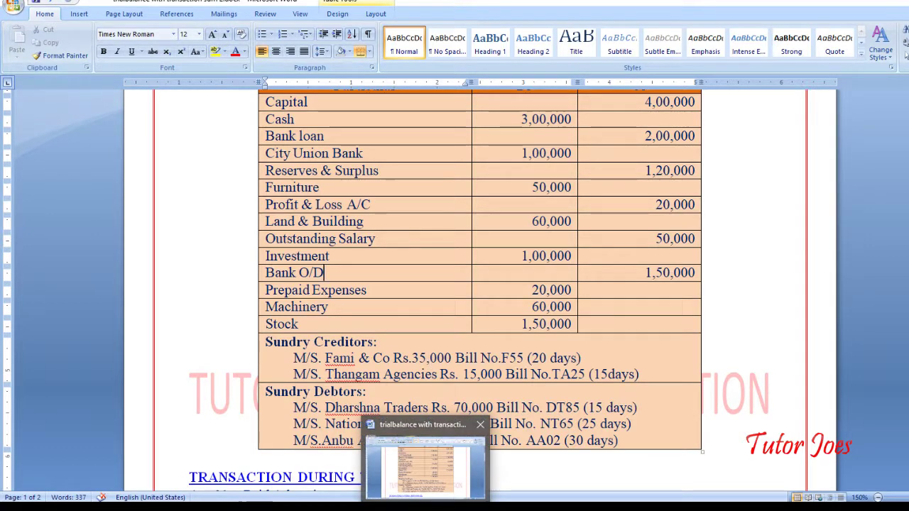
click(406, 508)
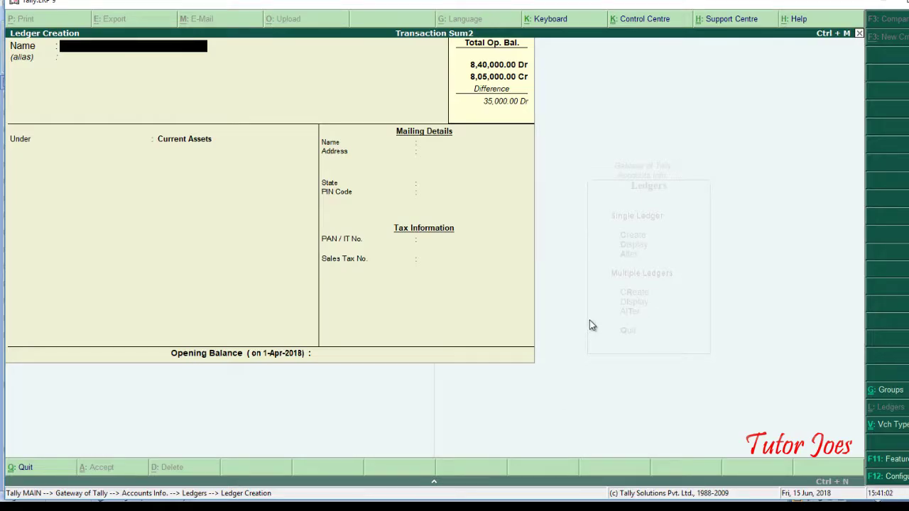
text(Fami & Co)
key(Return)
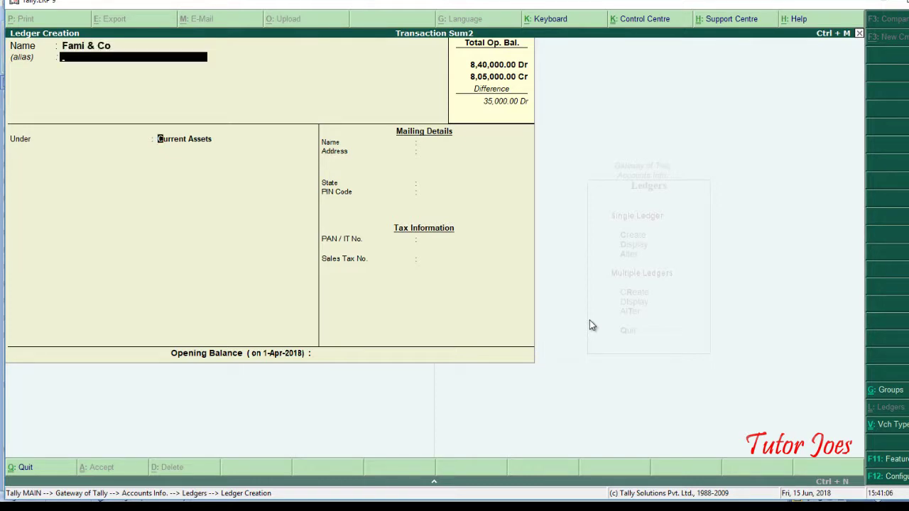
text(Sun)
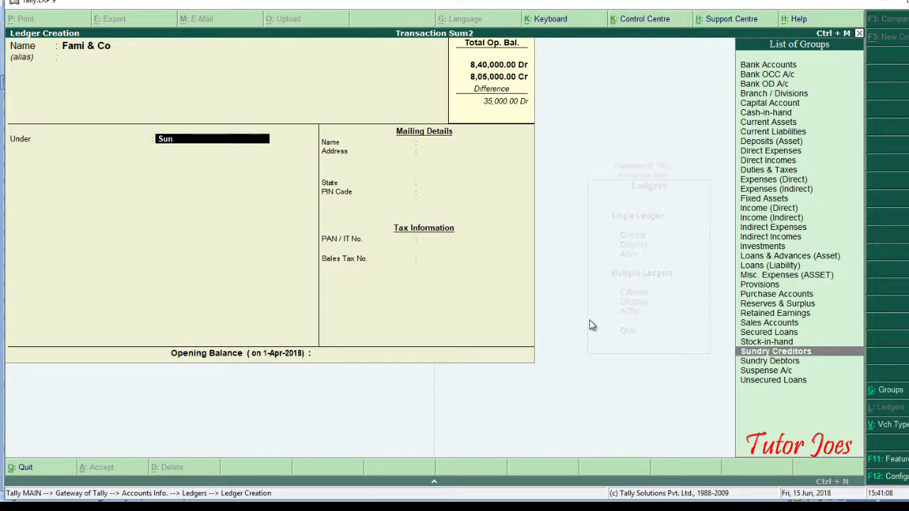
key(Return)
- Keep bill-by-bill balances at Yes and the state Not Applicable for Fami & Co, leaving credit period, address and tax details blank
key(Return)
key(Return)
key(Return)
key(Return)
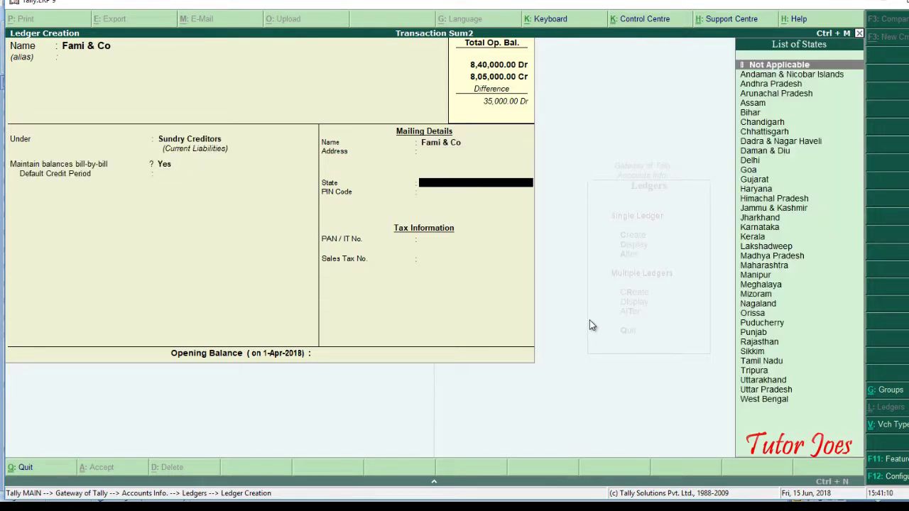
key(Return)
key(Return)
key(Return)
key(Return)
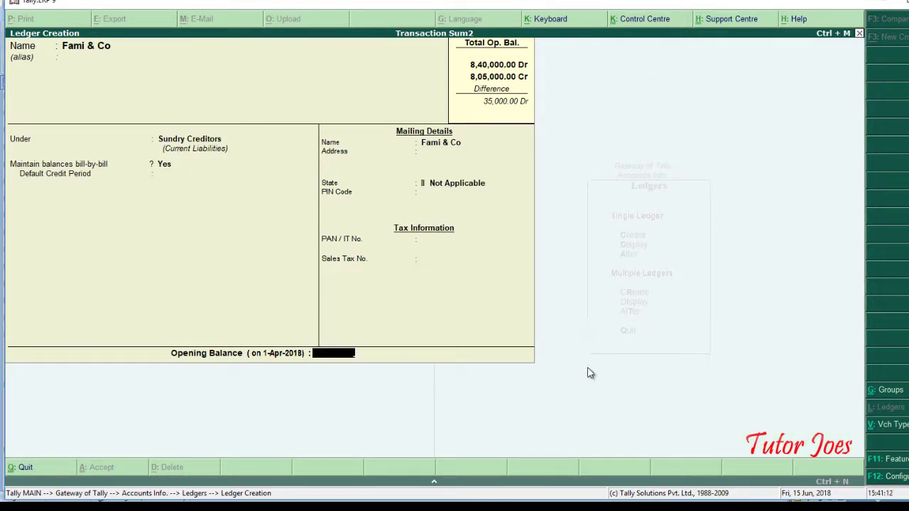
- Check the creditor's amount in Word and set the Fami & Co opening balance to 35,000 Cr
click(438, 506)
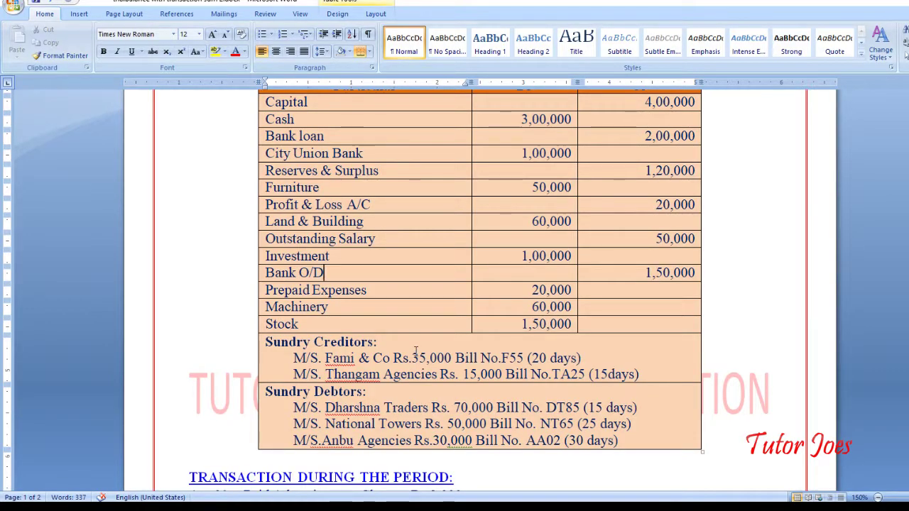
click(439, 505)
text(35000)
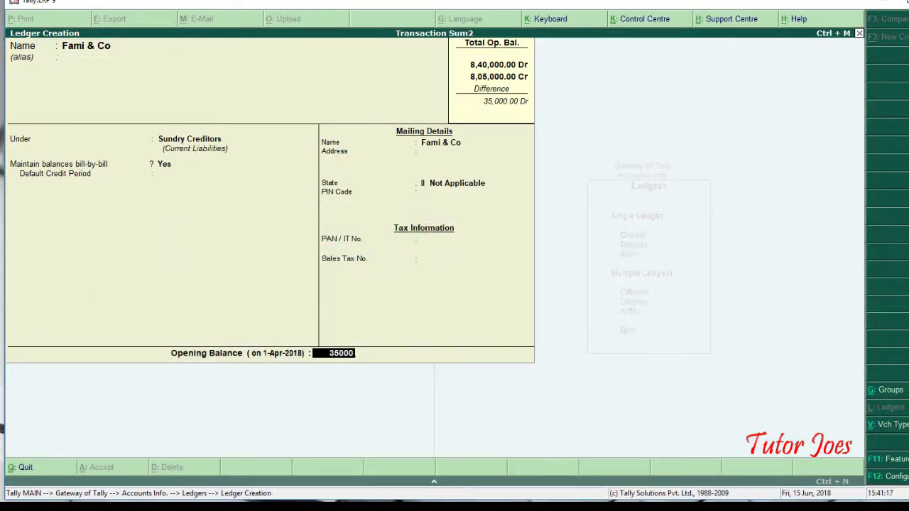
key(Return)
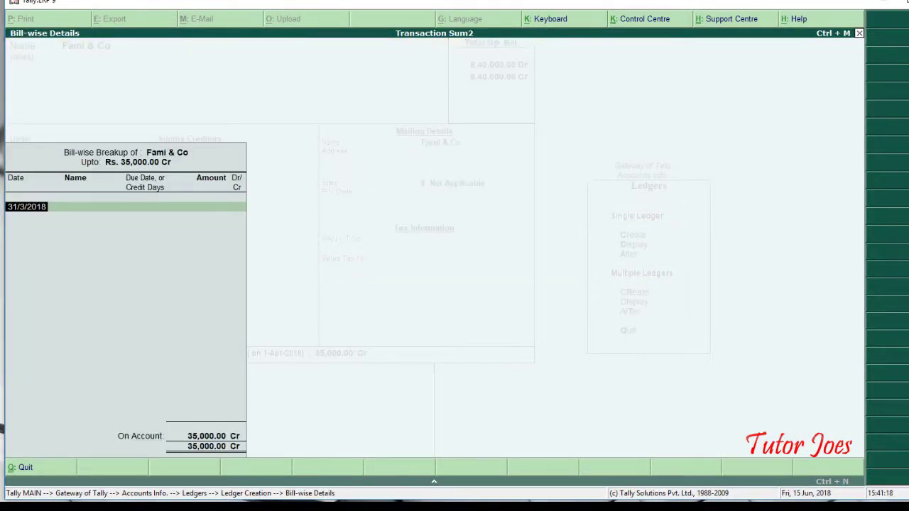
- Using the bill details in Word, enter bill F55 dated 31/3/2018 with 20 credit days for 35,000 Cr and save the Fami & Co ledger
key(Return)
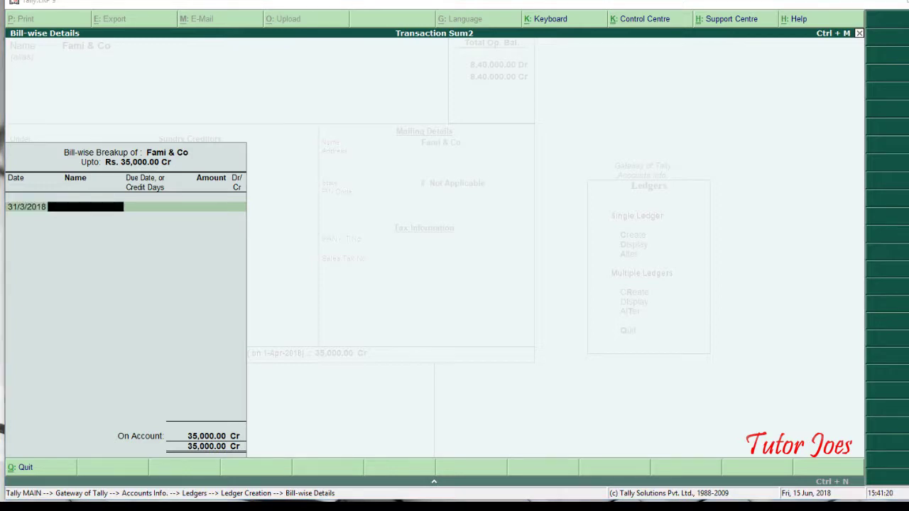
click(438, 505)
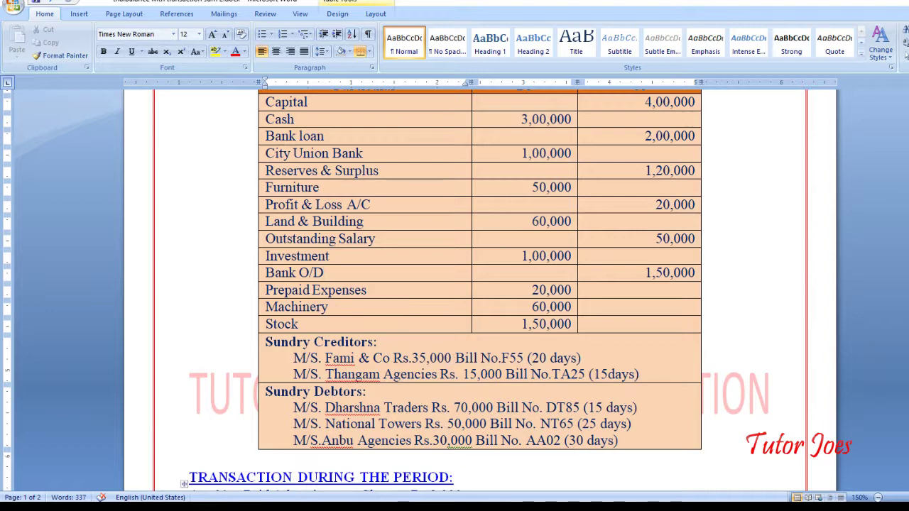
click(439, 505)
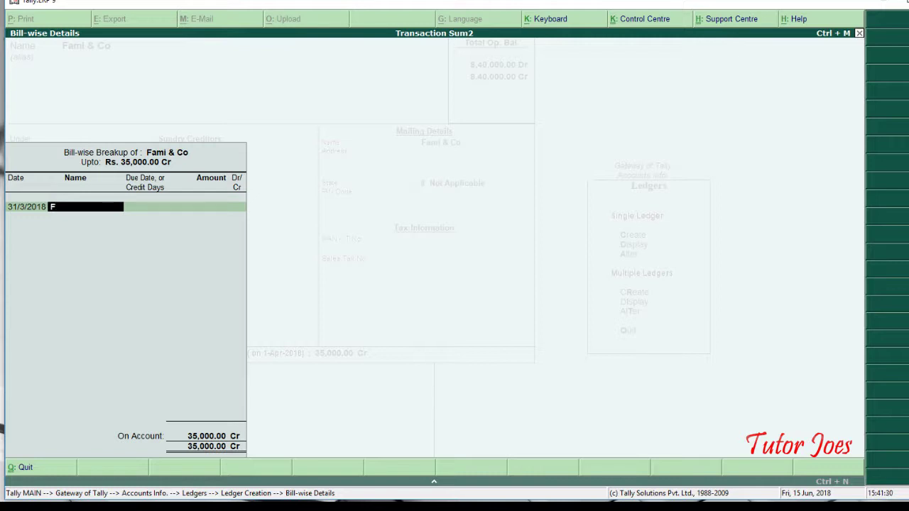
text(55)
key(Return)
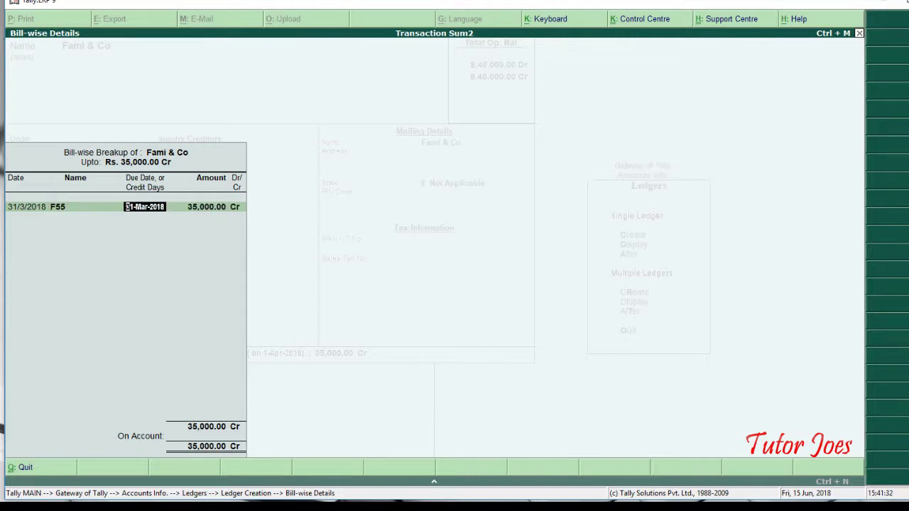
text(20)
key(Return)
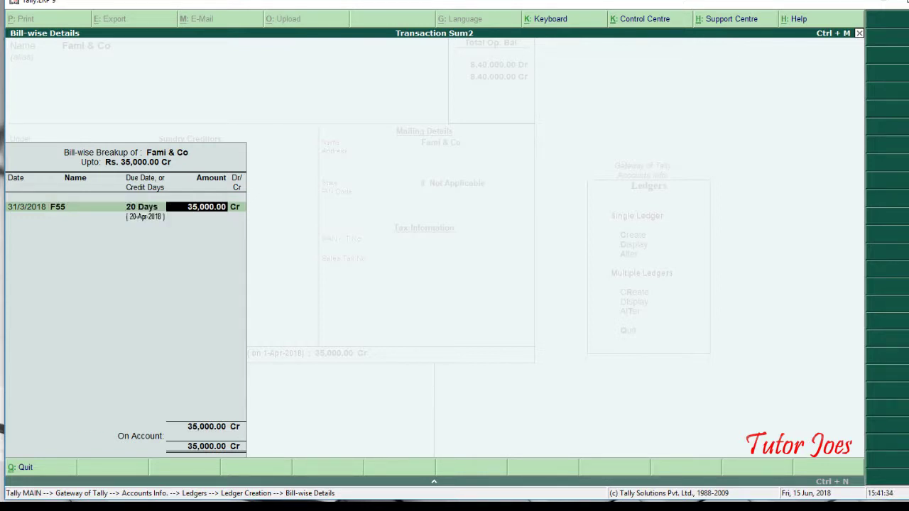
key(Return)
key(Return)
key(Return)
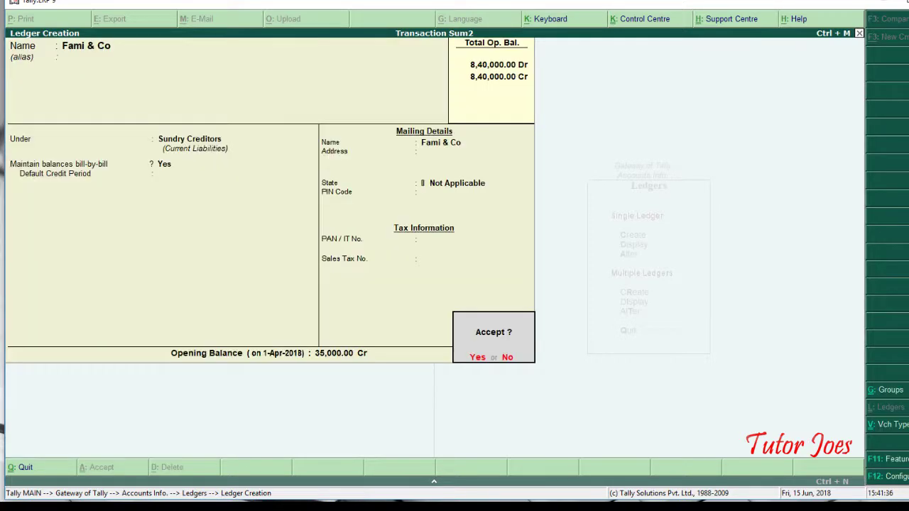
key(Return)
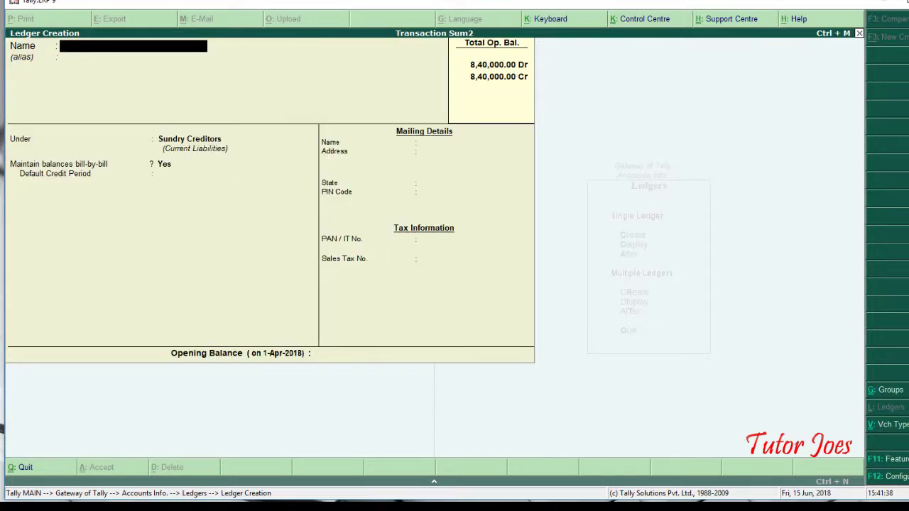
- Check the second creditor in Word and name a new ledger Thangam Agencies in Tally, leaving its alias blank
key(alt+Tab)
text(m Agencies)
key(Return)
key(Return)
key(Return)
key(Return)
key(Return)
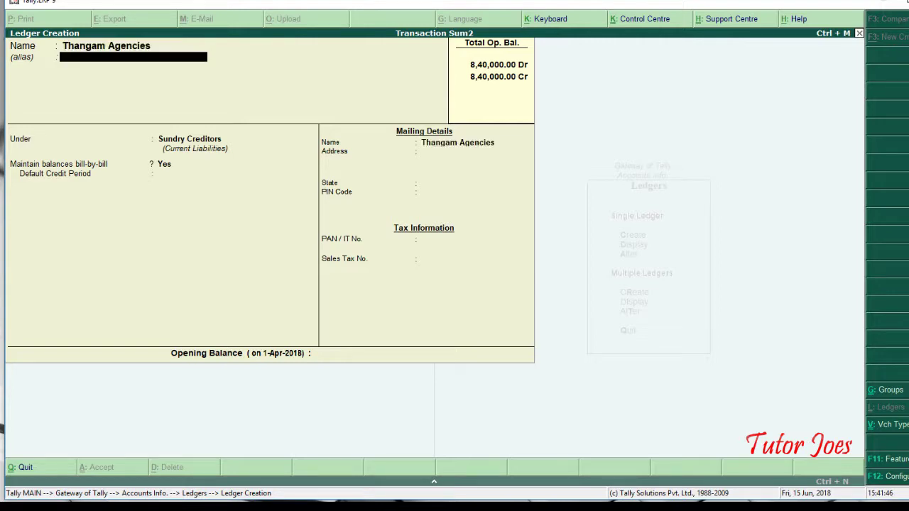
- Keep Thangam Agencies under Sundry Creditors with bill-by-bill balances and state Not Applicable, leaving address and tax details blank
key(Return)
key(Return)
key(Return)
key(Return)
key(Return)
key(Return)
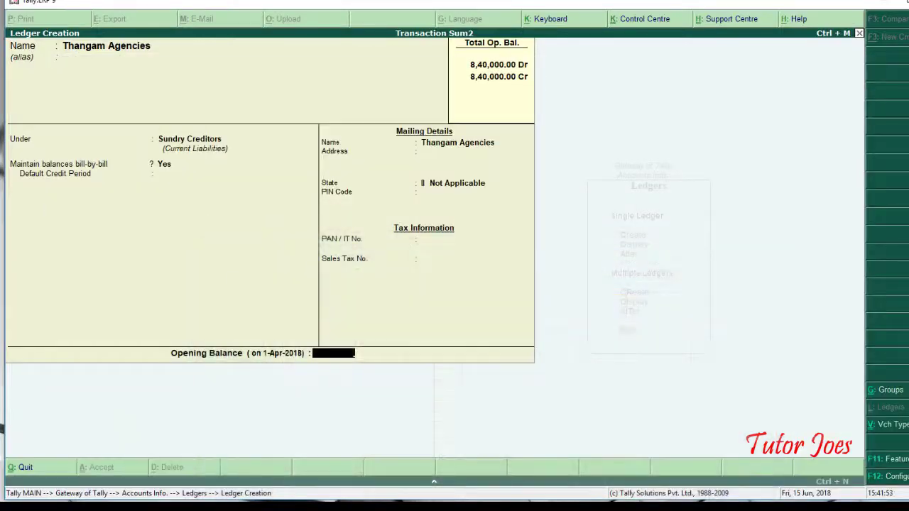
- Set the Thangam Agencies opening balance to 15,000 Cr and name its 31/3/2018 bill TA25
text(15000)
key(Return)
key(Return)
key(Return)
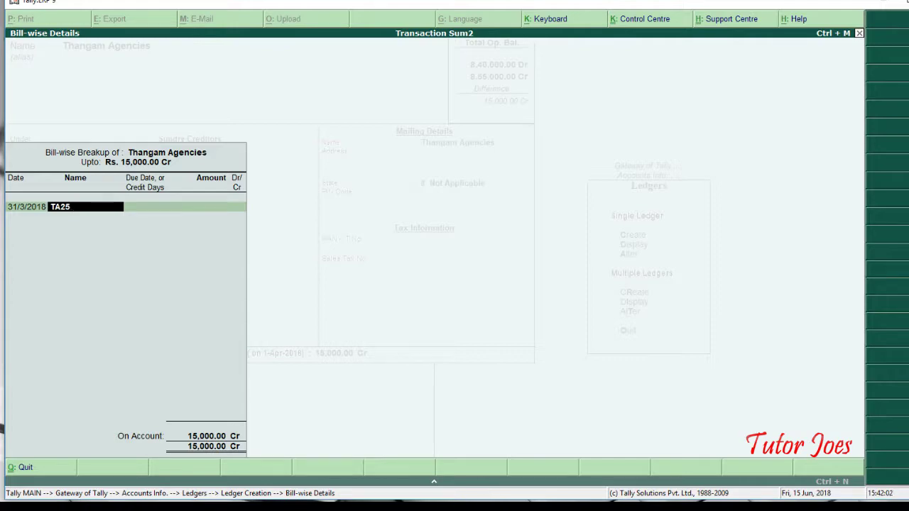
- Give bill TA25 a credit period of 15 days for 15,000 Cr and save the Thangam Agencies ledger
click(427, 437)
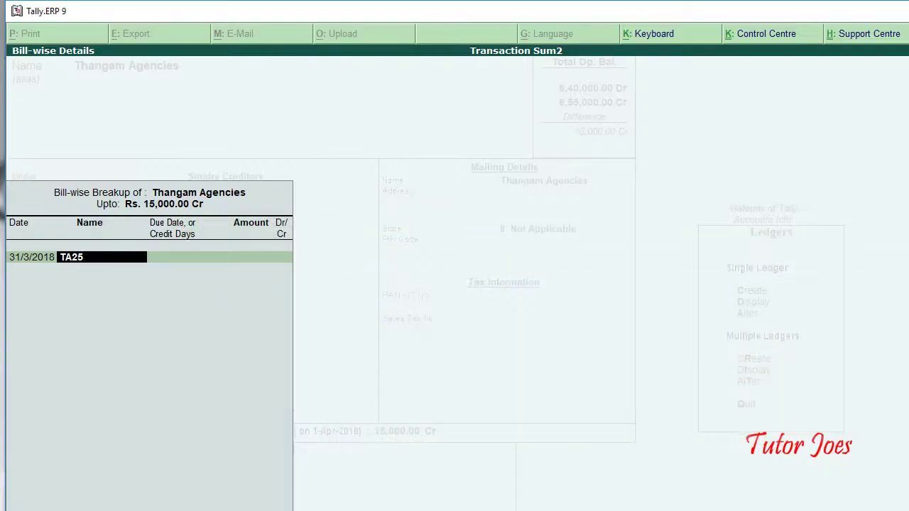
key(Return)
text(15)
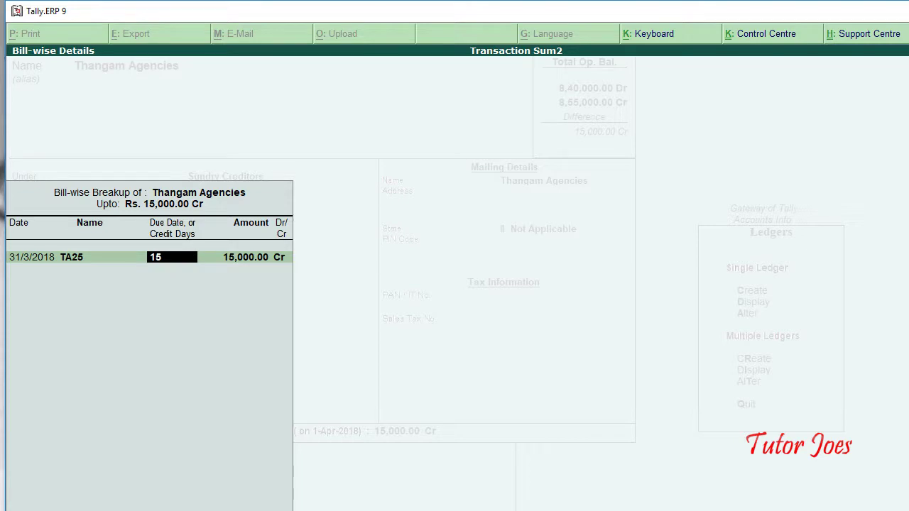
key(Return)
key(Return)
key(Return)
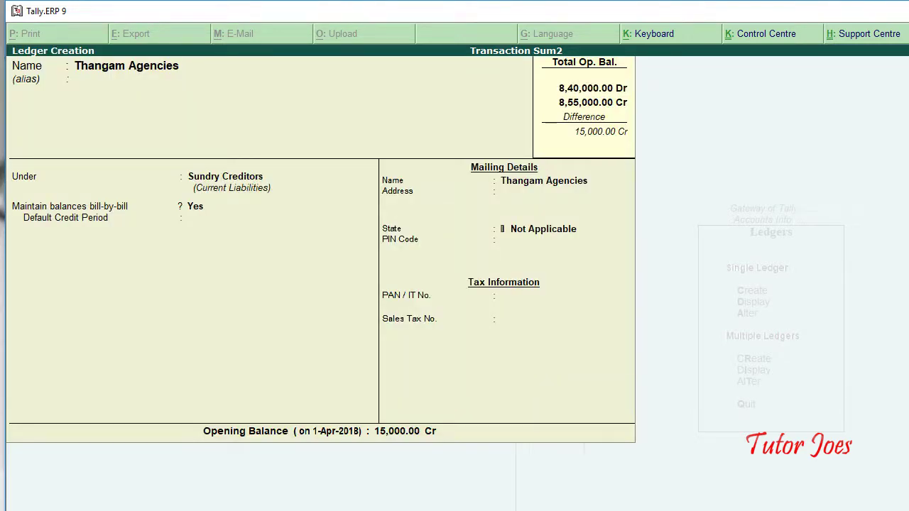
key(ctrl+a)
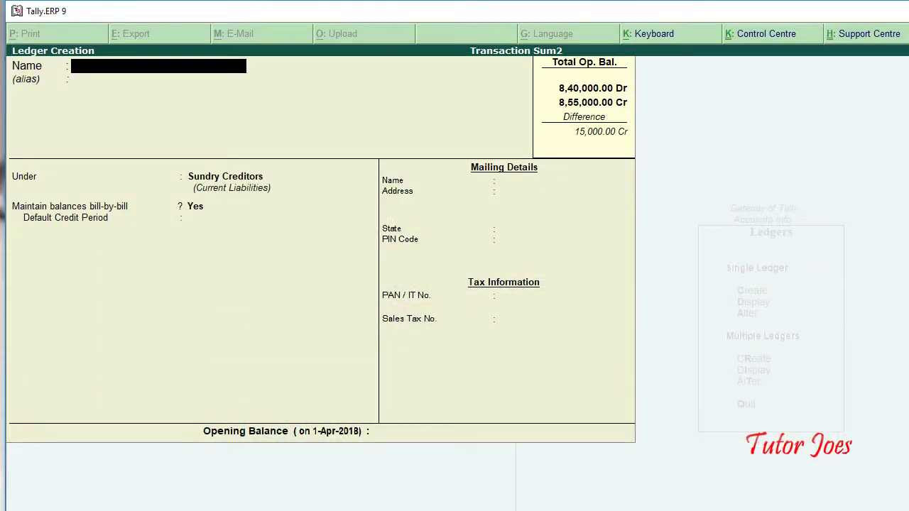
- Name a new ledger Dharshana Traders without an alias and place it under Sundry Debtors, keeping bill-by-bill balances
text(Dharshana Tra)
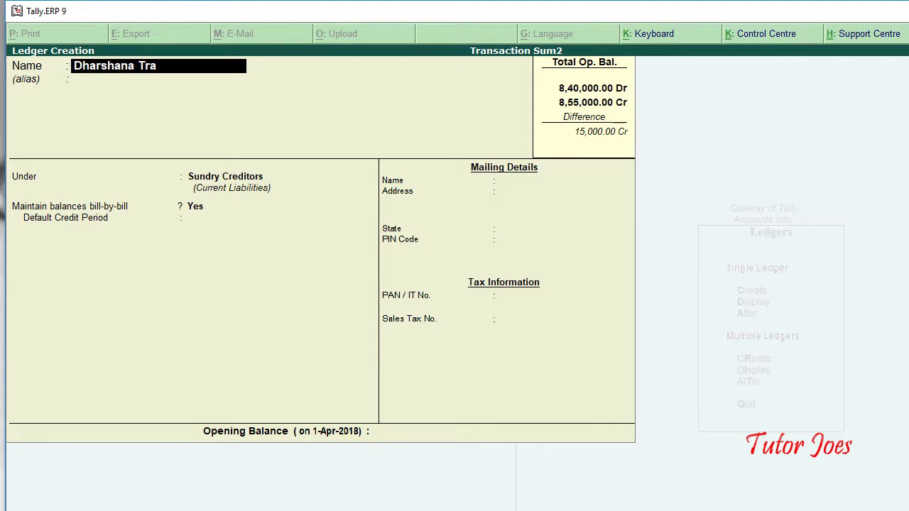
text(ders)
key(Return)
key(Return)
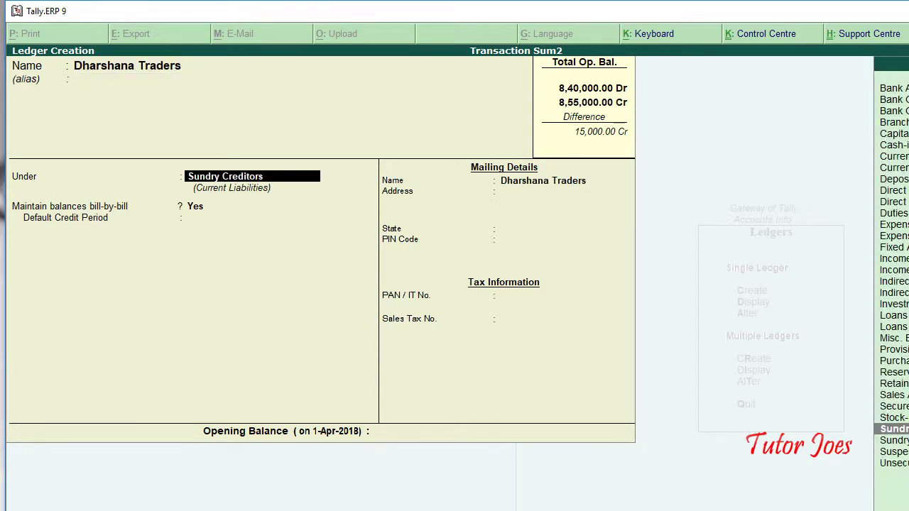
text(Sun)
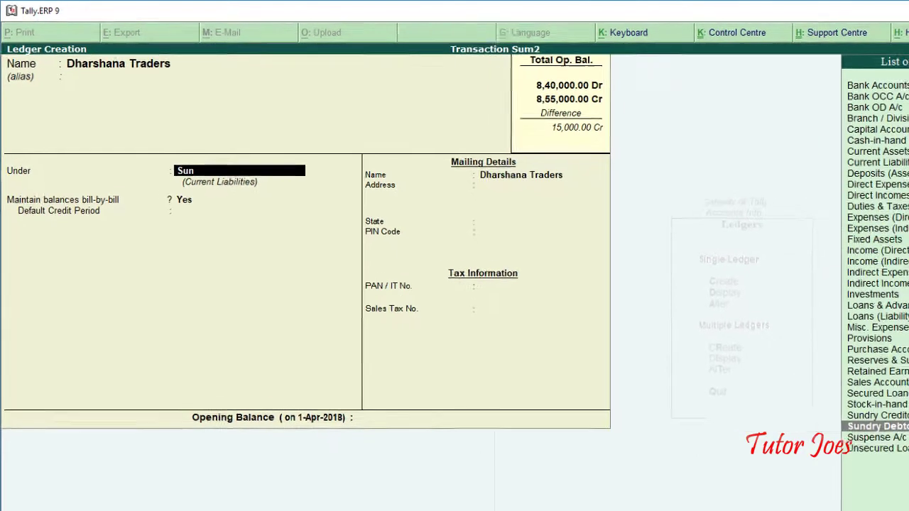
key(Return)
key(Return)
key(Return)
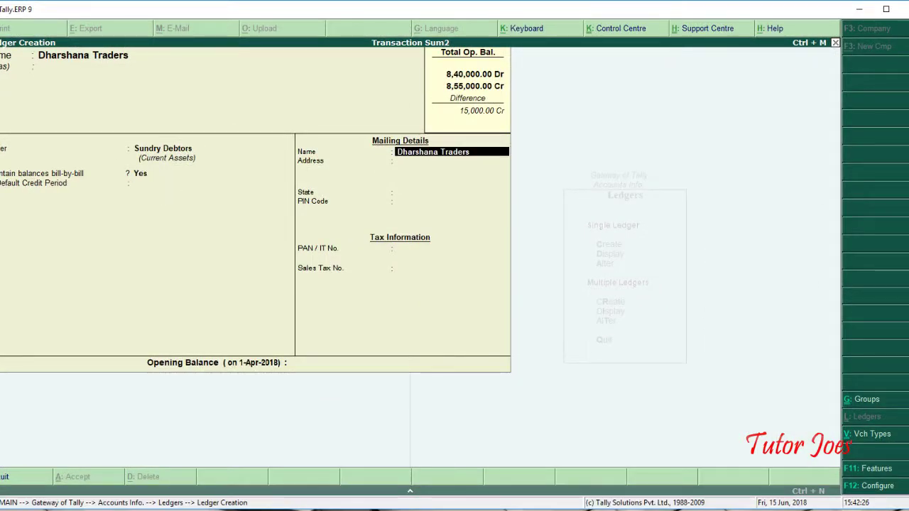
- Set the Dharshana Traders state to Not Applicable, leaving its address, PIN code and tax details blank
key(Return)
key(Return)
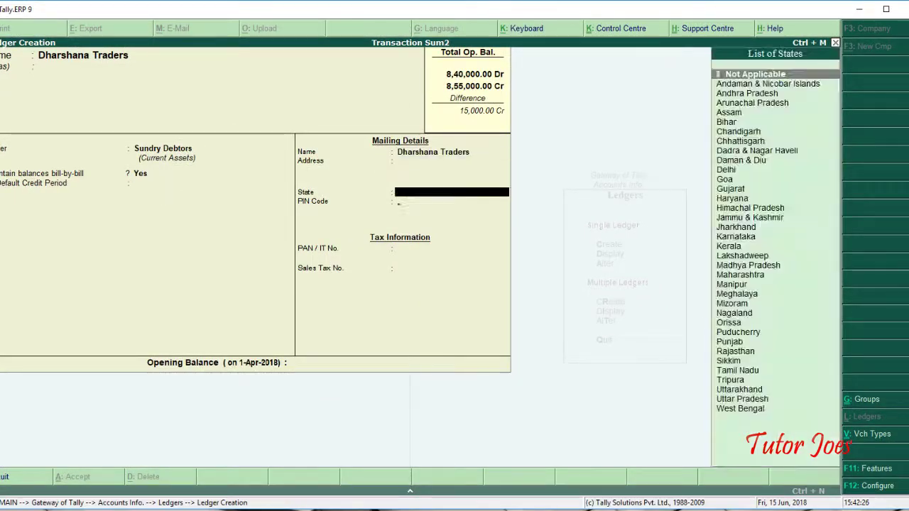
key(Return)
key(Return)
key(Return)
key(Return)
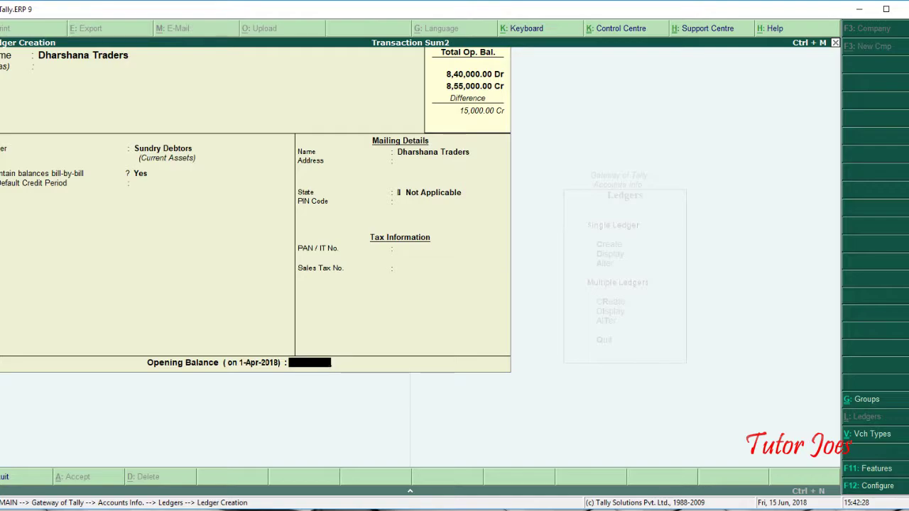
- Check the first debtor's amount in Word and set the Dharshana Traders opening balance to 70,000 Dr in Tally
key(alt+Tab)
key(alt+Tab)
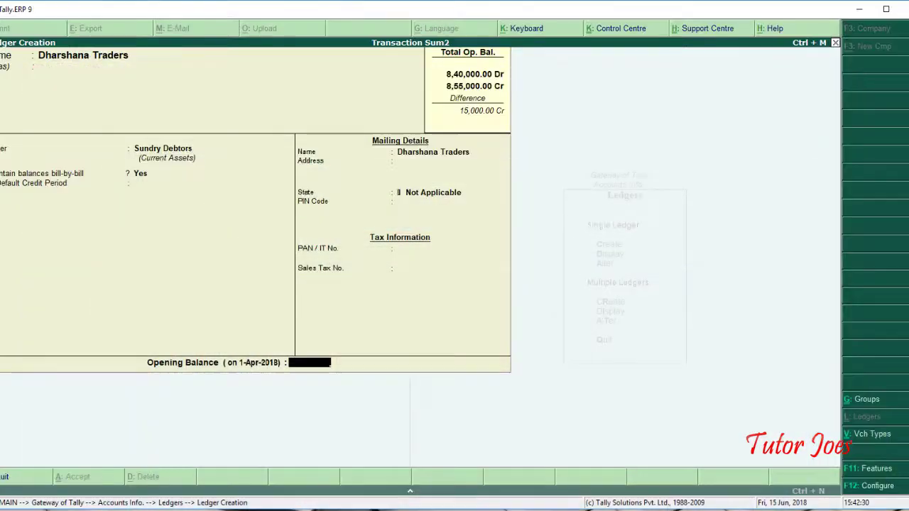
text(70,000)
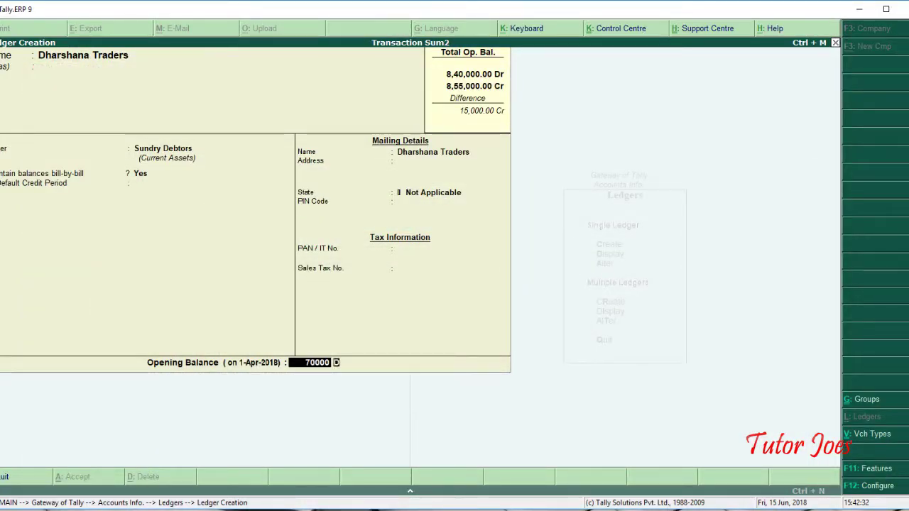
key(Return)
key(Return)
- Check the first debtor's bill number in Word and name the 31/3/2018 Dharshana Traders bill DT85 in Tally
key(alt+Tab)
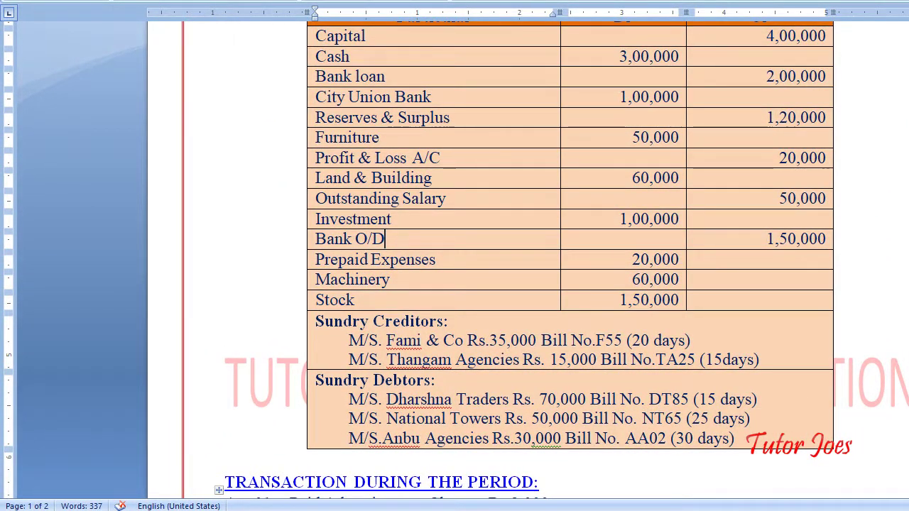
key(alt+Tab)
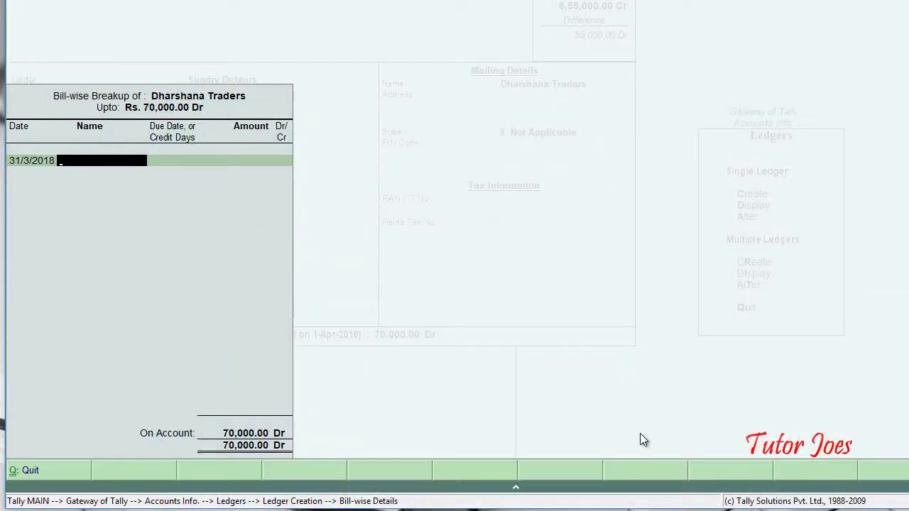
text(DRT)
key(BackSpace)
key(BackSpace)
text(T85)
key(Return)
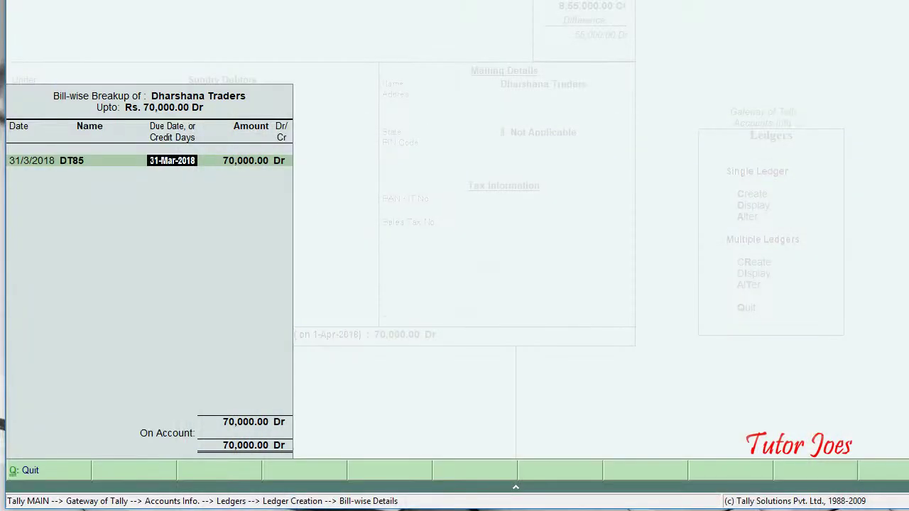
- Give bill DT85 a credit period of 15 days for 70,000 Dr and save the Dharshana Traders ledger
text(15)
key(Return)
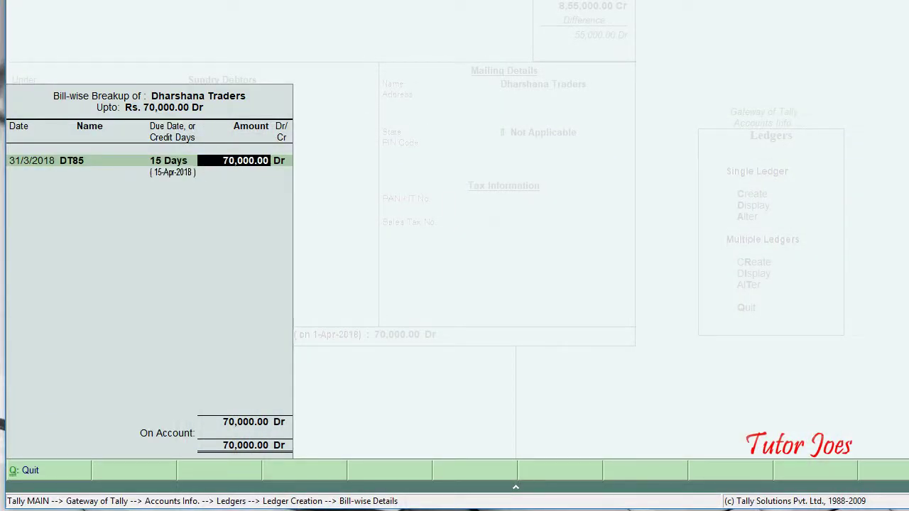
key(Return)
key(Return)
key(Return)
key(Return)
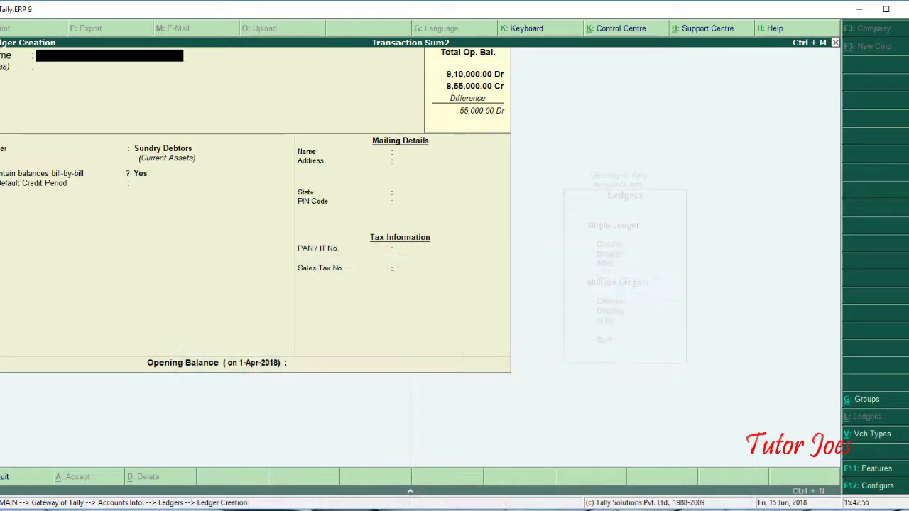
- Name a new ledger National Towers, leaving its alias blank
text(N)
text(Aational t)
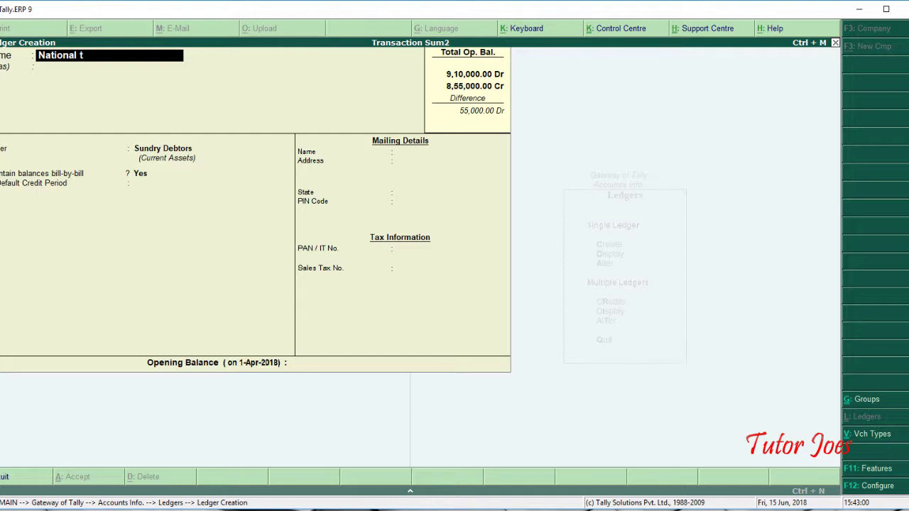
text(owers)
key(Return)
key(Return)
- Keep National Towers under Sundry Debtors with bill-by-bill balances and state Not Applicable, leaving address and tax details blank
key(Return)
key(Return)
key(Return)
key(Return)
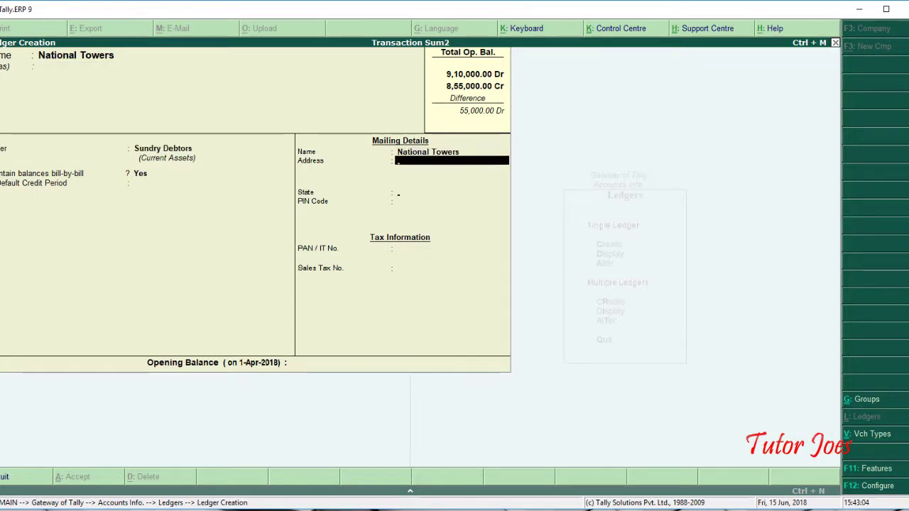
key(Return)
key(Return)
key(Return)
key(Return)
key(Return)
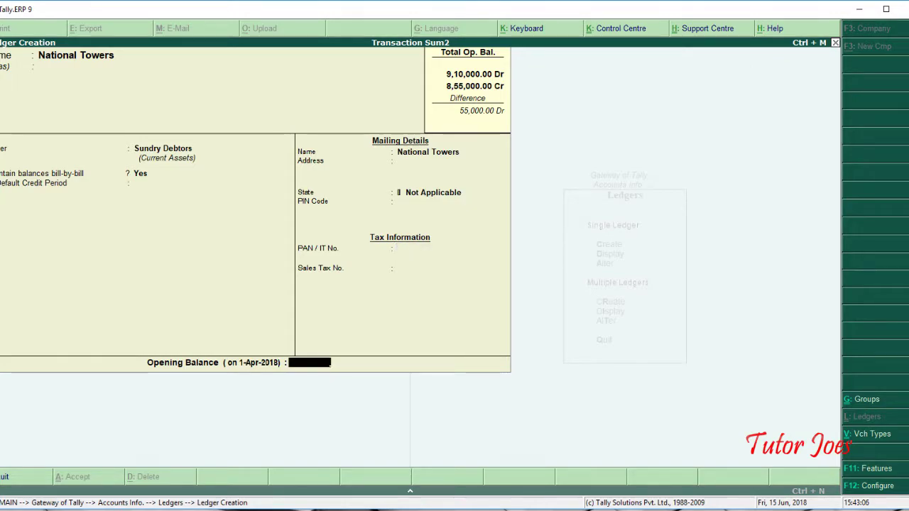
- Check the second debtor's amount in Word and set the National Towers opening balance to 50,000 Dr in Tally
key(alt+Tab)
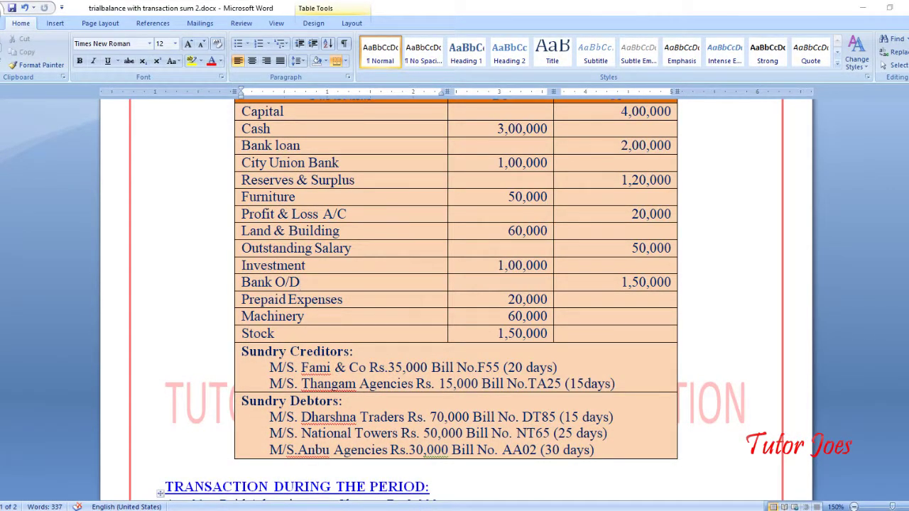
key(alt+Tab)
text(50000)
key(Return)
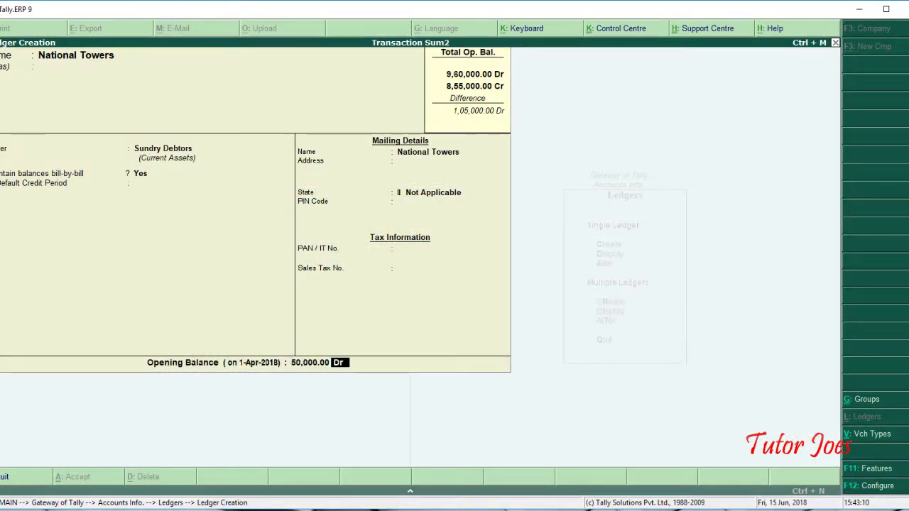
key(Return)
- Check the second debtor's bill number in Word and name the National Towers bill NT65 in Tally
key(alt+Tab)
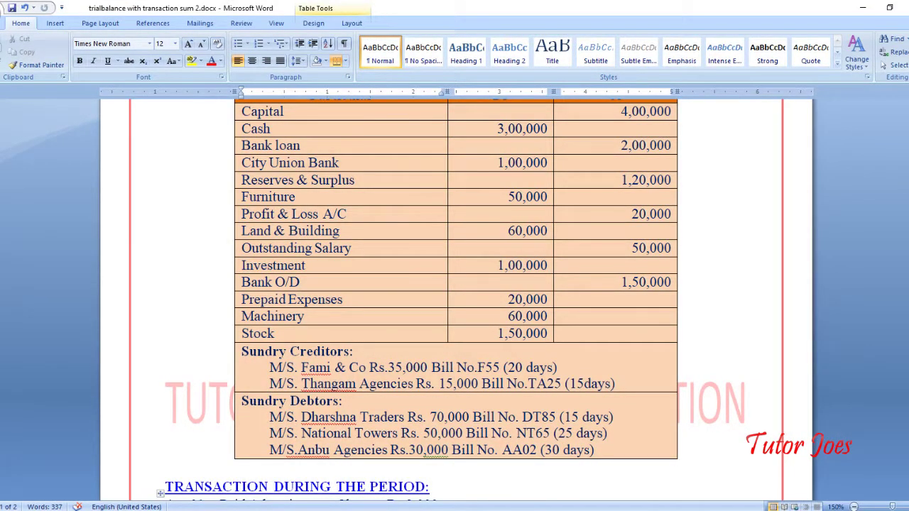
key(alt+Tab)
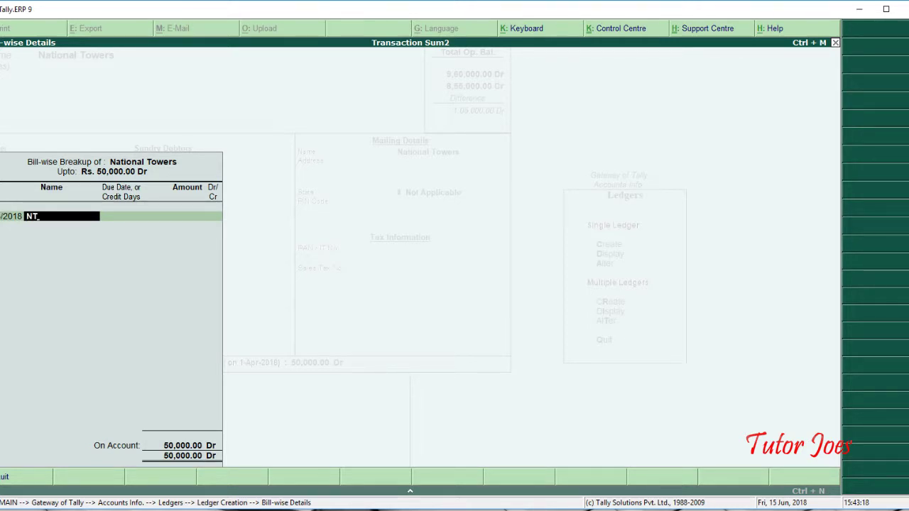
key(Return)
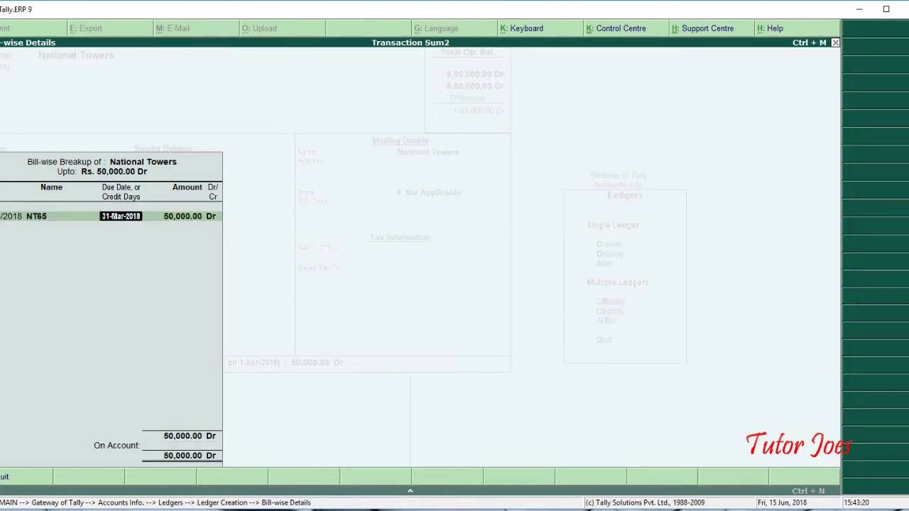
- Check bill NT65's terms in Word, give it 25 days' credit for 50,000 Dr in Tally and save the National Towers ledger
key(alt+Tab)
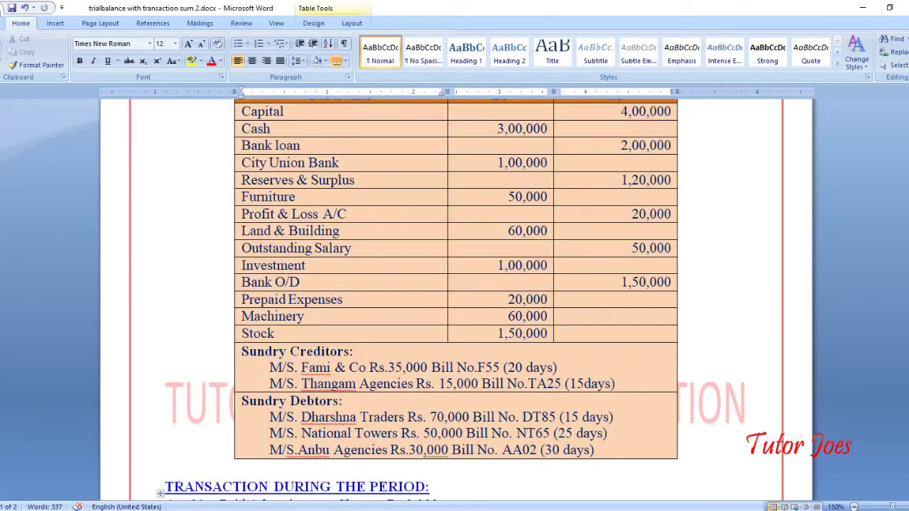
key(alt+Tab)
text(25)
key(Return)
key(Return)
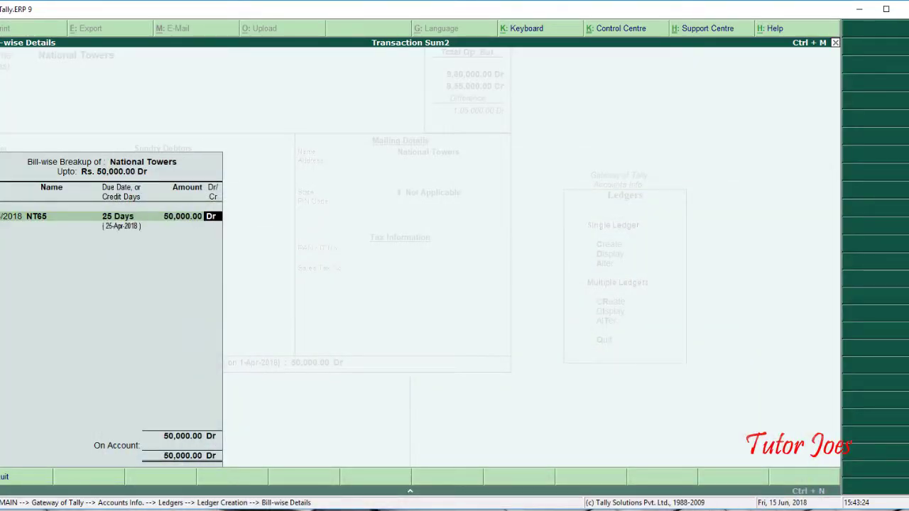
key(Return)
key(Return)
key(Return)
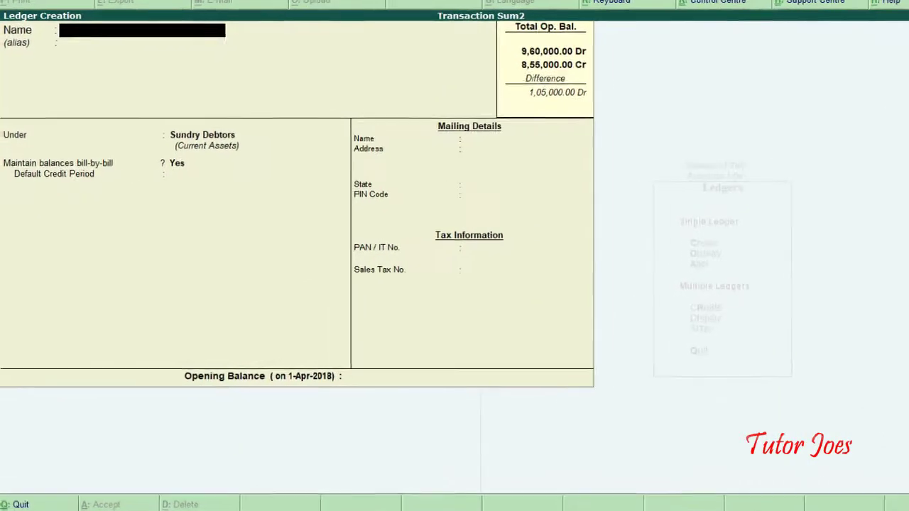
- Check the third debtor in Word and enter Anbu Agencies as the name of a new ledger in Tally
key(alt+Tab)
key(alt+Tab)
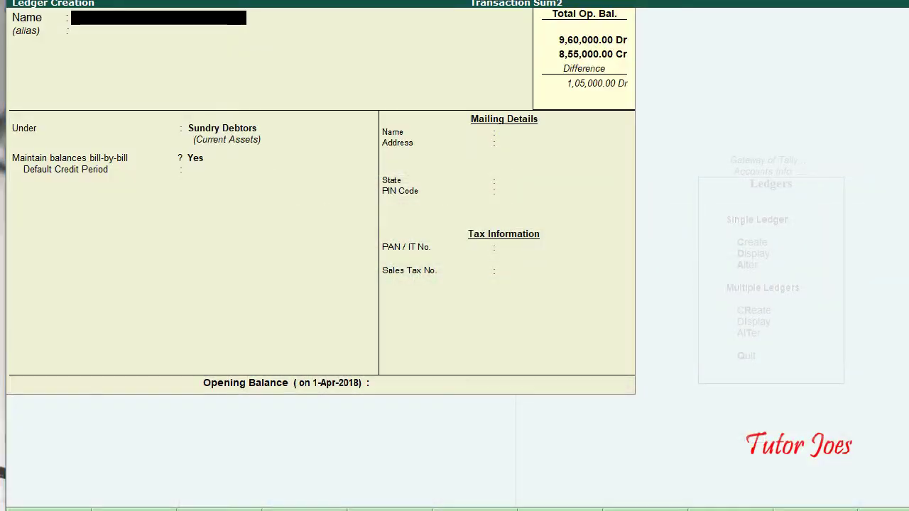
key(alt+Tab)
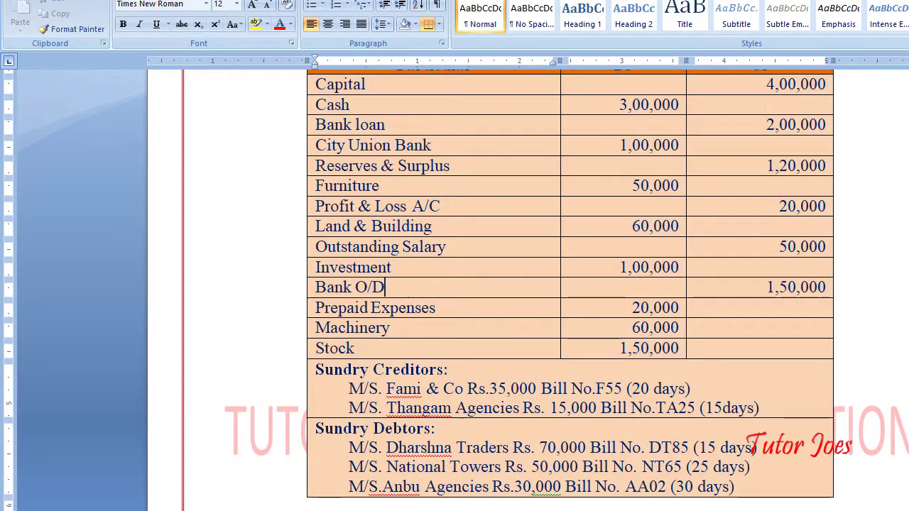
key(alt+Tab)
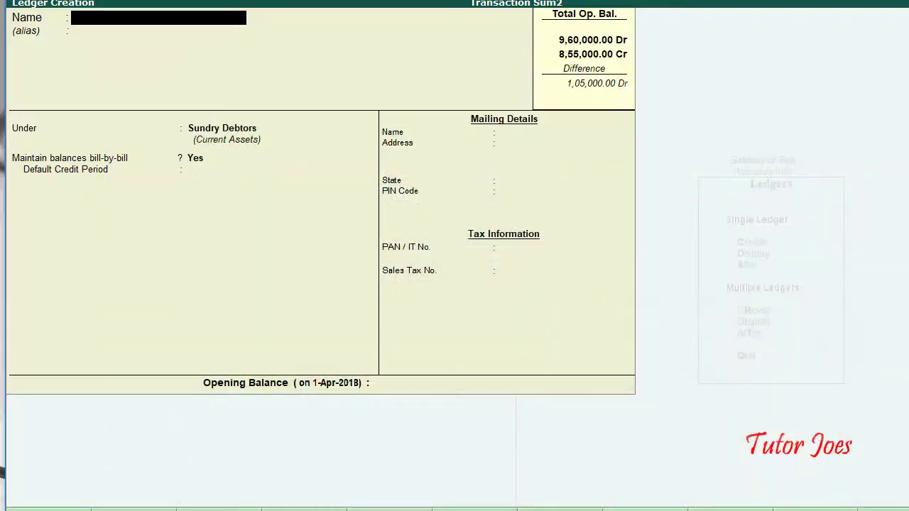
text(Anbuy)
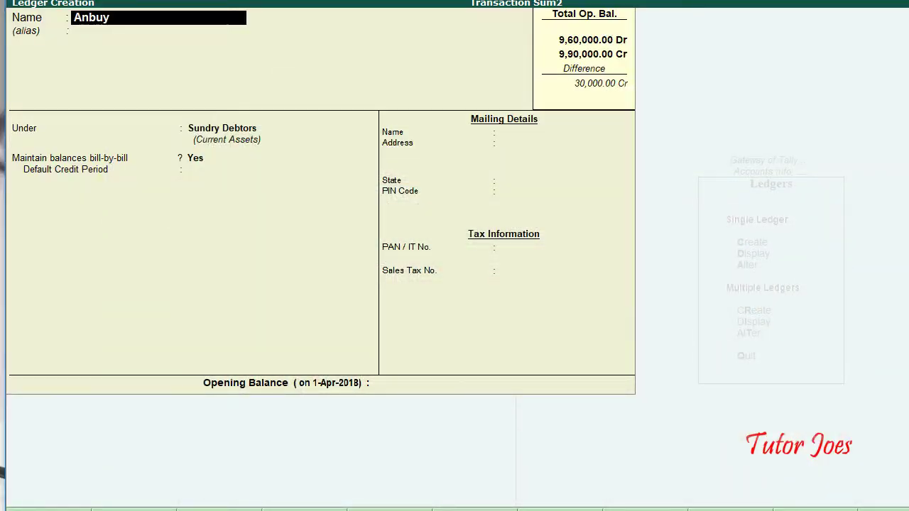
key(BackSpace)
text(Agen)
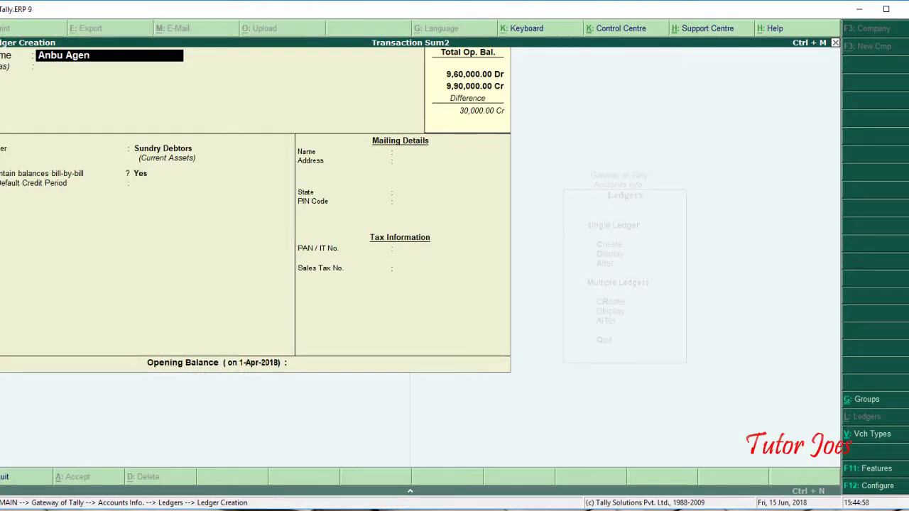
text(cies)
- Check the third debtor's amount in Word and keep Anbu Agencies under Sundry Debtors, bill-by-bill, state Not Applicable, with alias, address and tax details blank
key(alt+Tab)
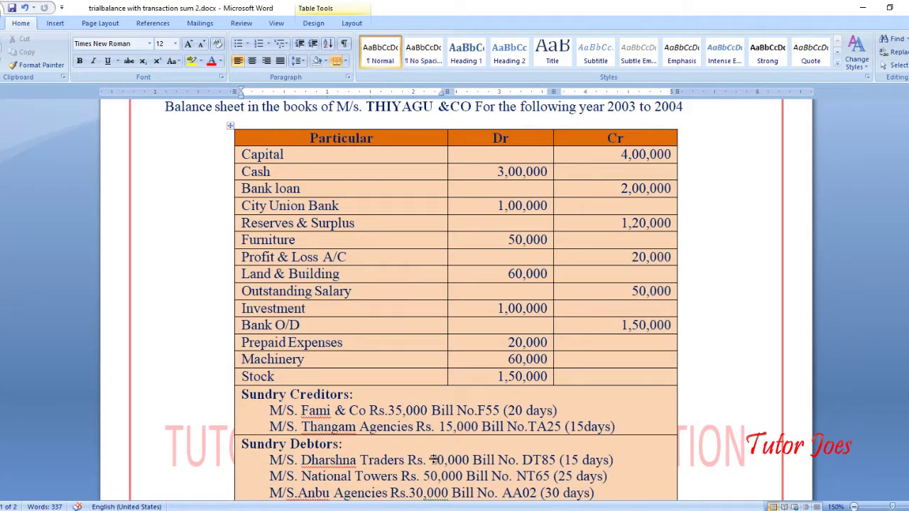
scroll(431, 460, down, 1)
key(alt+Tab)
key(Return)
key(Return)
key(Return)
key(Return)
key(Return)
key(Return)
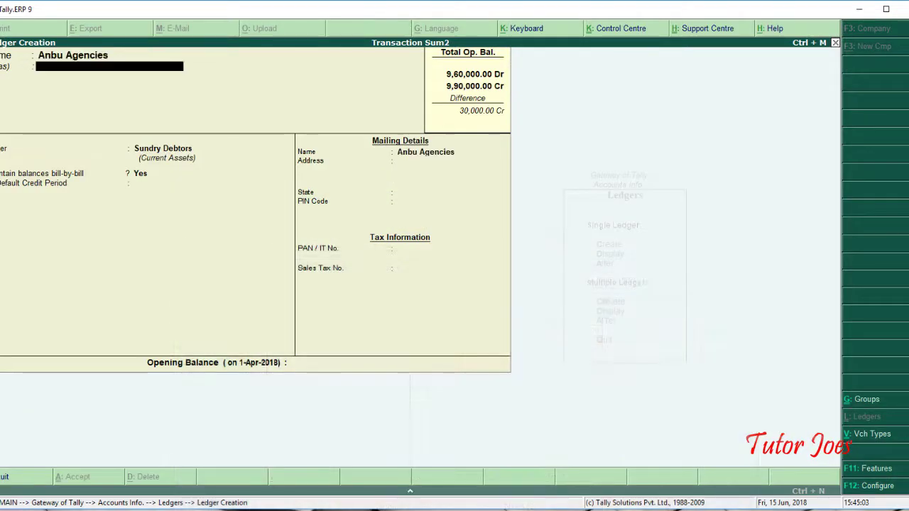
key(Return)
key(Return)
key(Return)
key(Return)
key(Return)
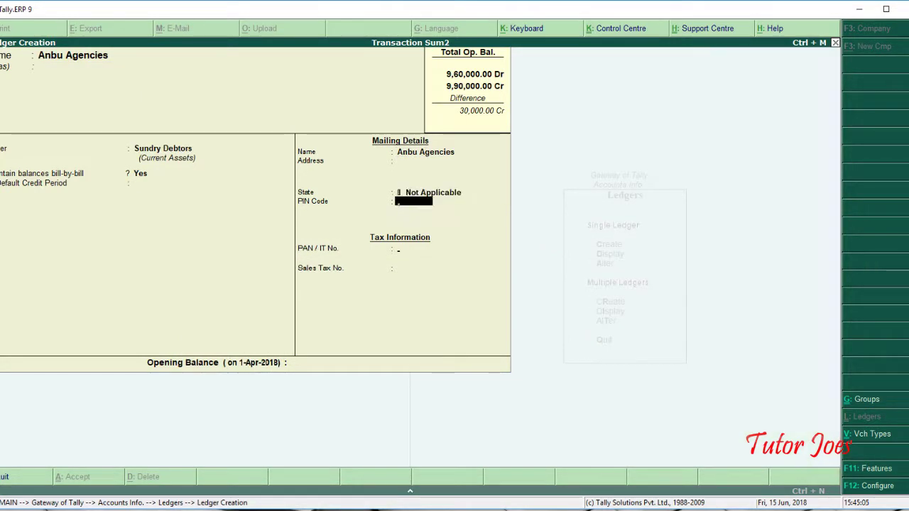
- Set the Anbu Agencies opening balance to 30,000 Dr and look up its bill number in Word
text(30000)
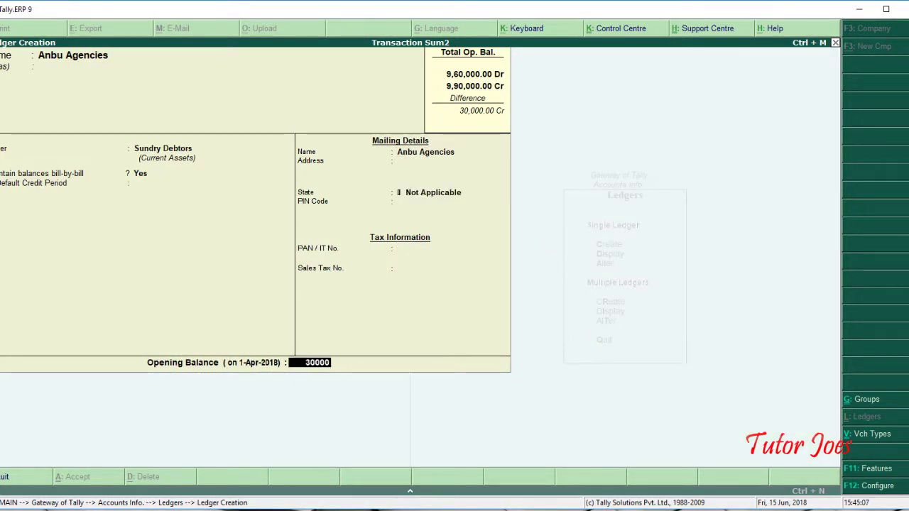
key(Return)
key(Return)
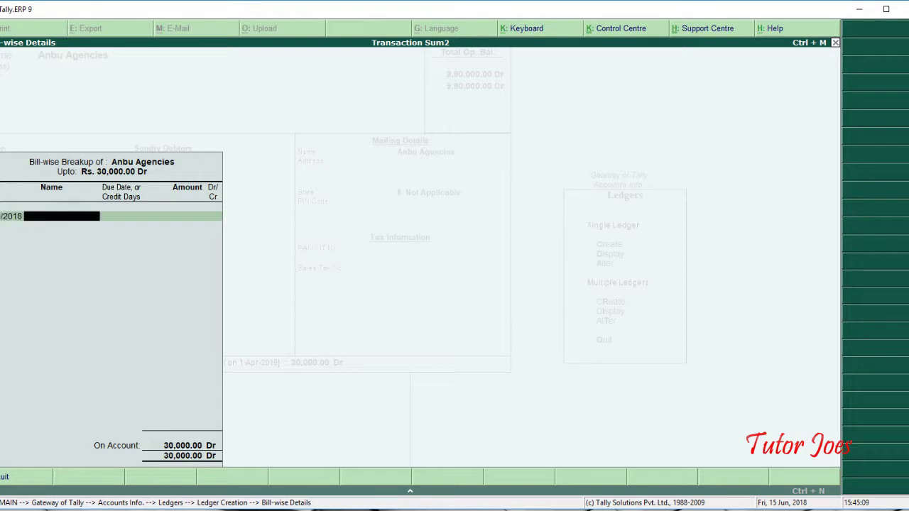
key(alt+Tab)
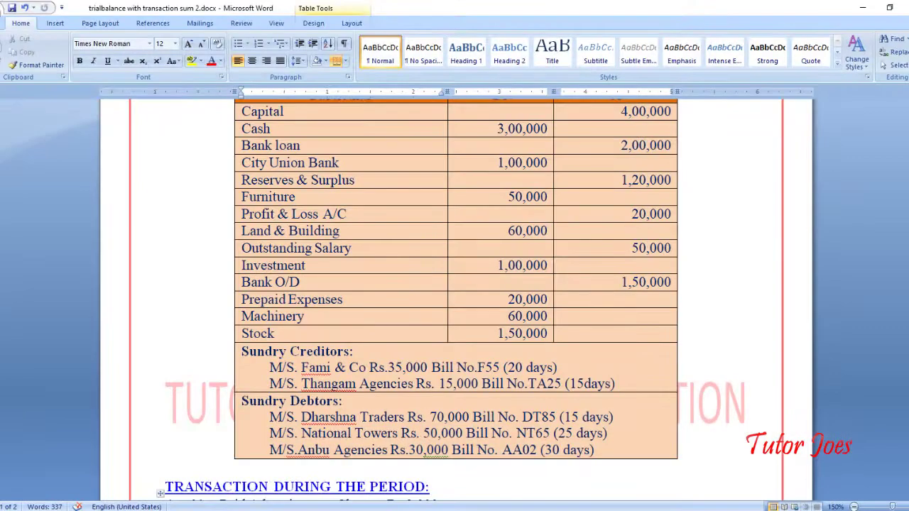
- Switch to Tally and enter AA02 as the bill name in the Anbu Agencies bill-wise breakup
key(alt+Tab)
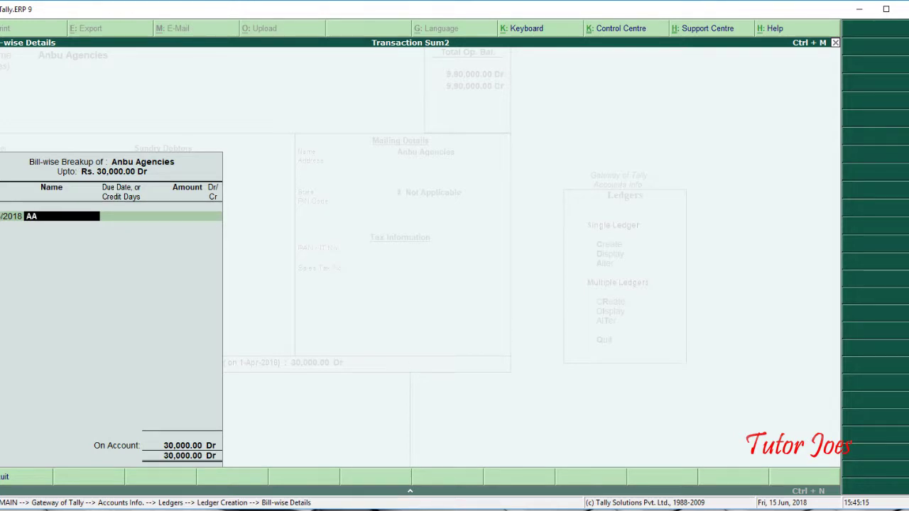
text(2)
key(Return)
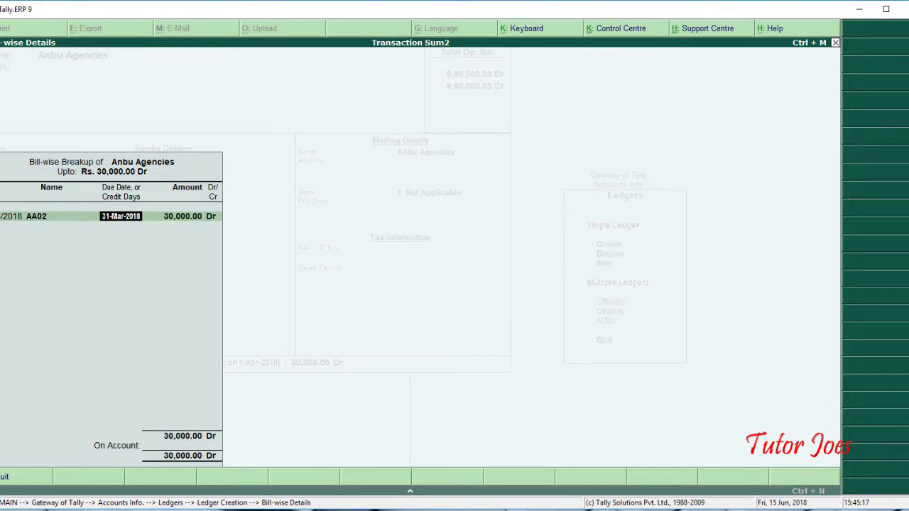
- Check bill AA02's terms in Word, give it 30 days' credit for 30,000 Dr in Tally and save the Anbu Agencies ledger
key(alt+Tab)
key(alt+Tab)
text(3)
key(Return)
key(Return)
key(Return)
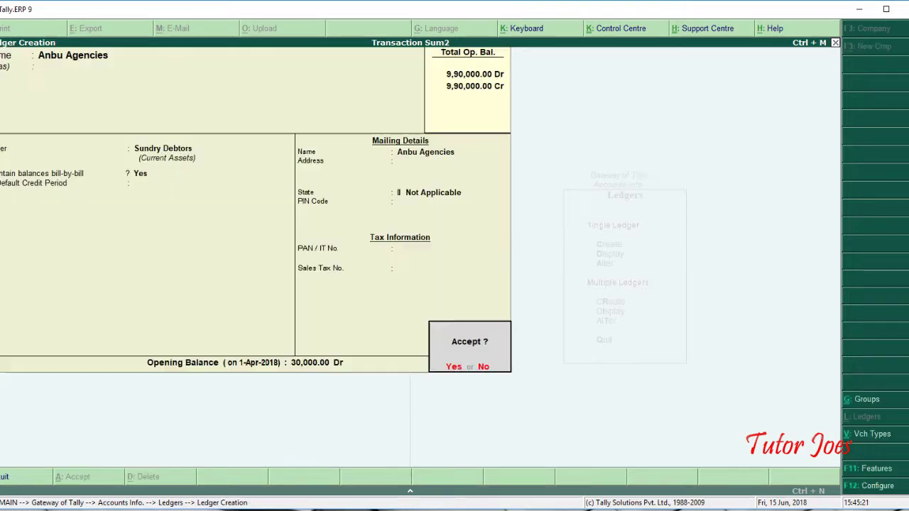
key(Return)
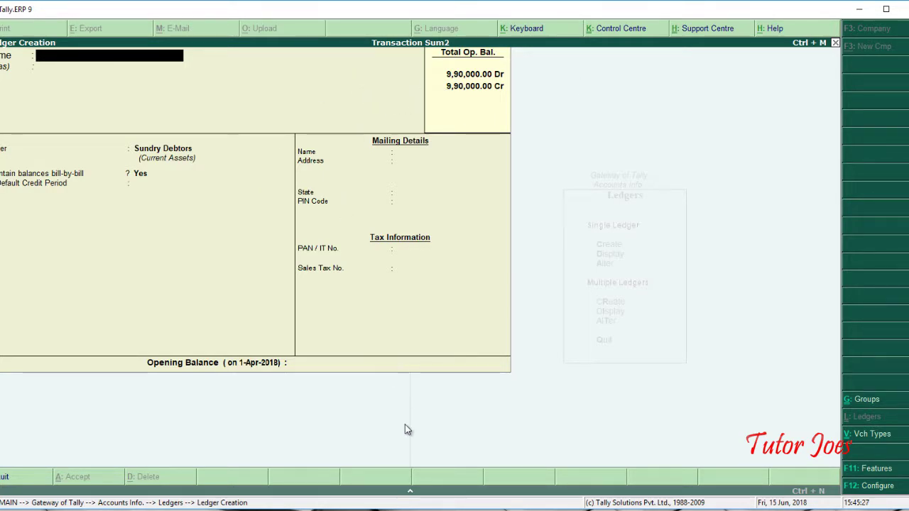
- Highlight the opening balance in the Word document's Answers list and compare it with the total opening balance in Tally
key(alt+Tab)
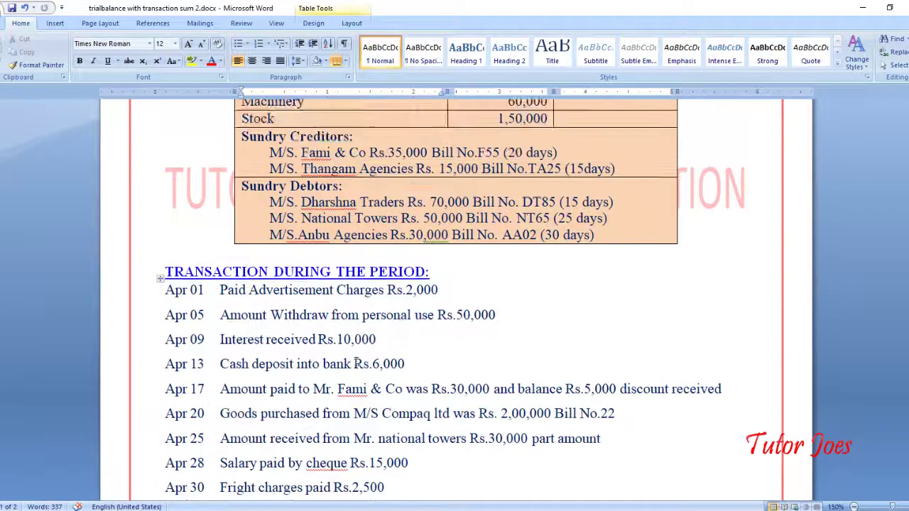
scroll(359, 362, down, 15)
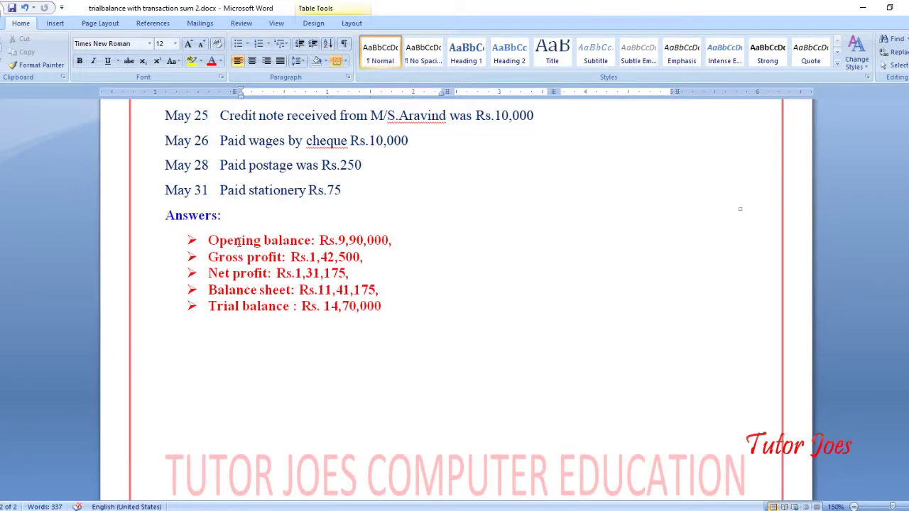
drag(239, 242, 392, 242)
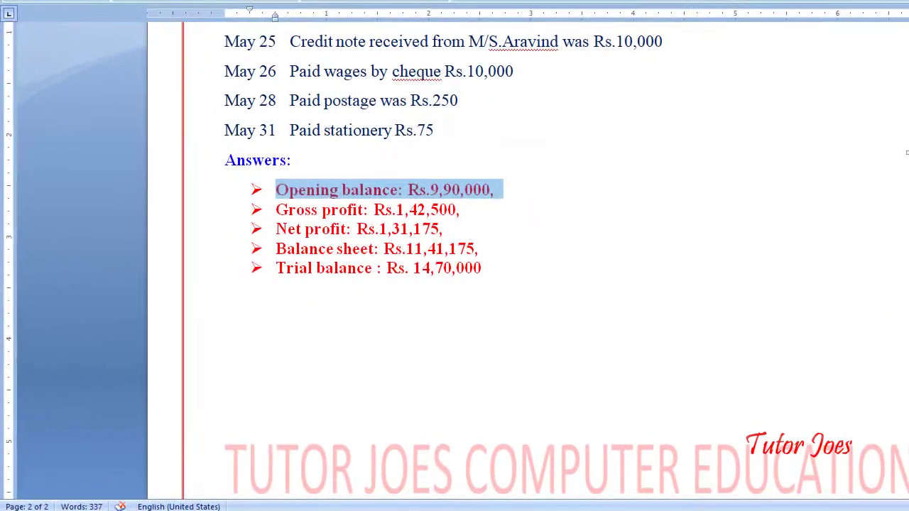
key(alt+Tab)
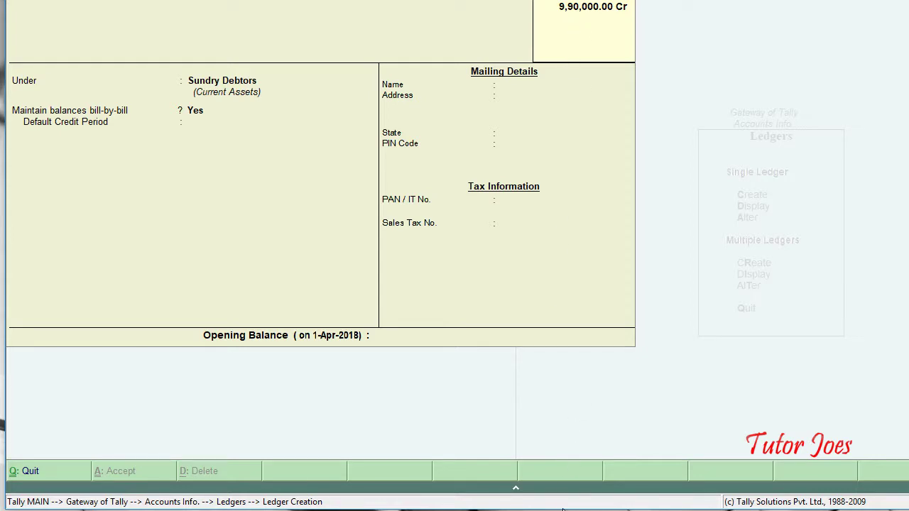
- Switch to Word and review the trial balance table and the list of transactions during the period
key(alt+Tab)
scroll(509, 206, up, 15)
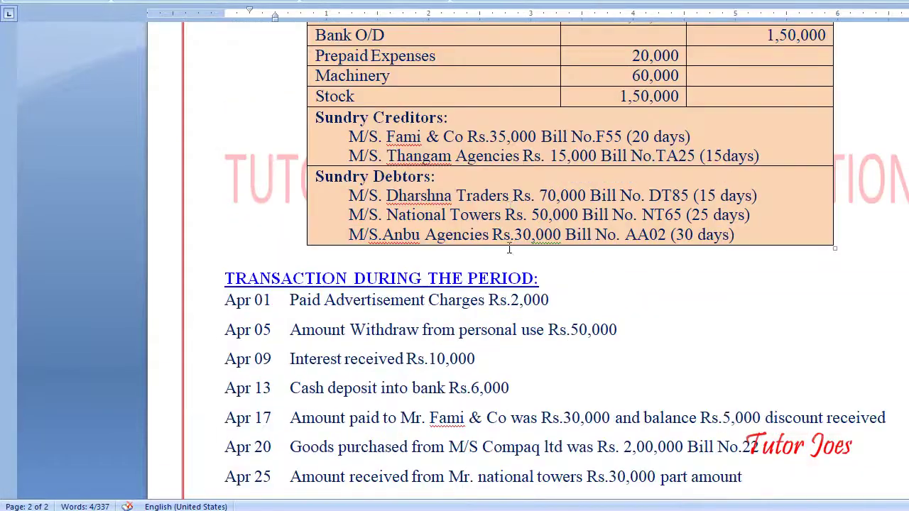
scroll(509, 274, up, 4)
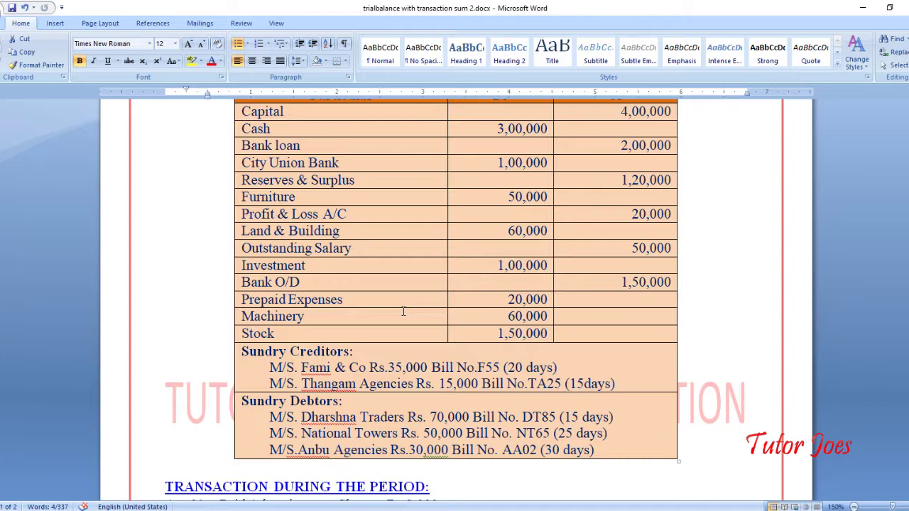
scroll(403, 311, down, 5)
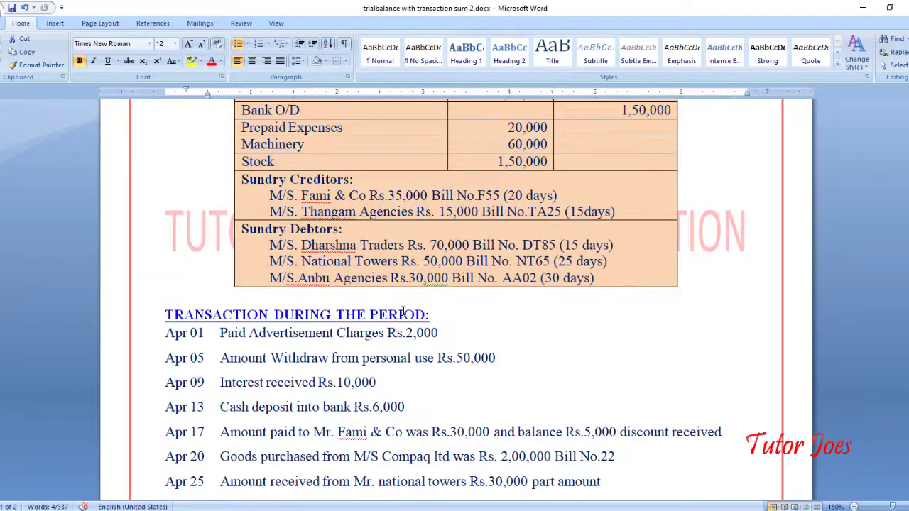
scroll(402, 312, down, 3)
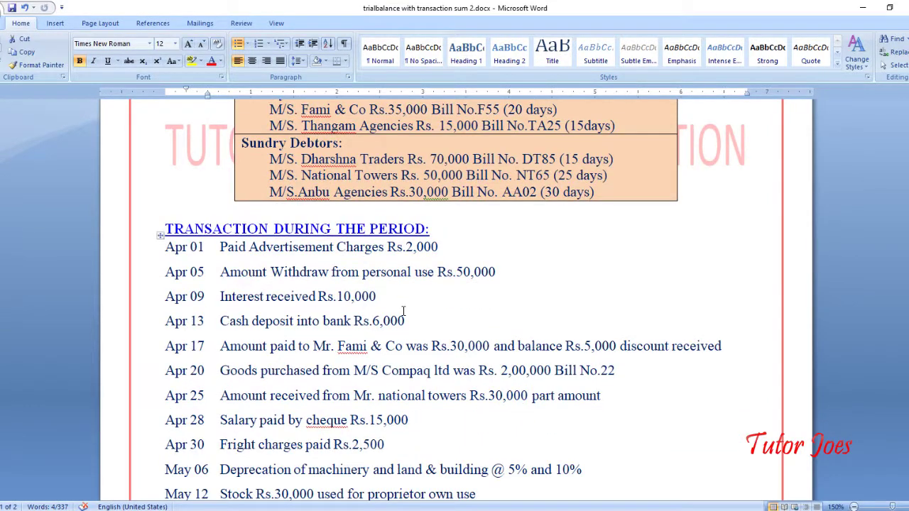
scroll(404, 311, up, 10)
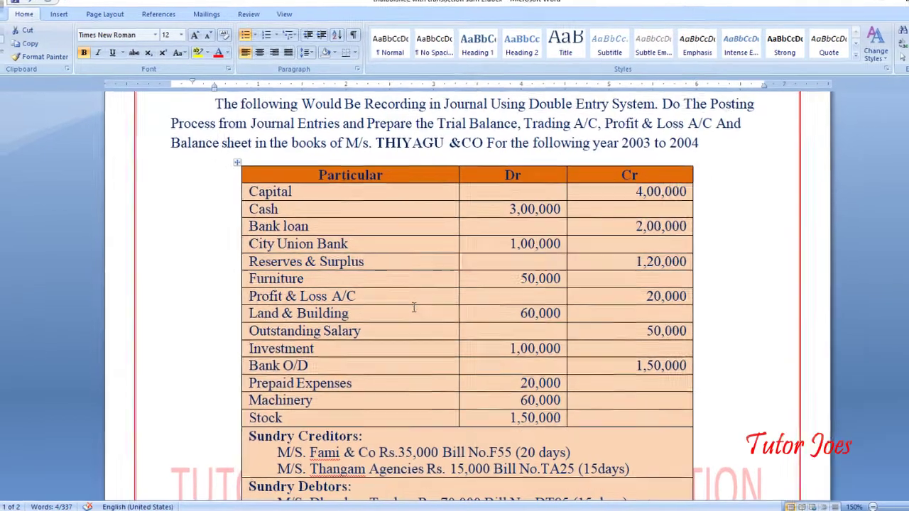
scroll(508, 275, down, 12)
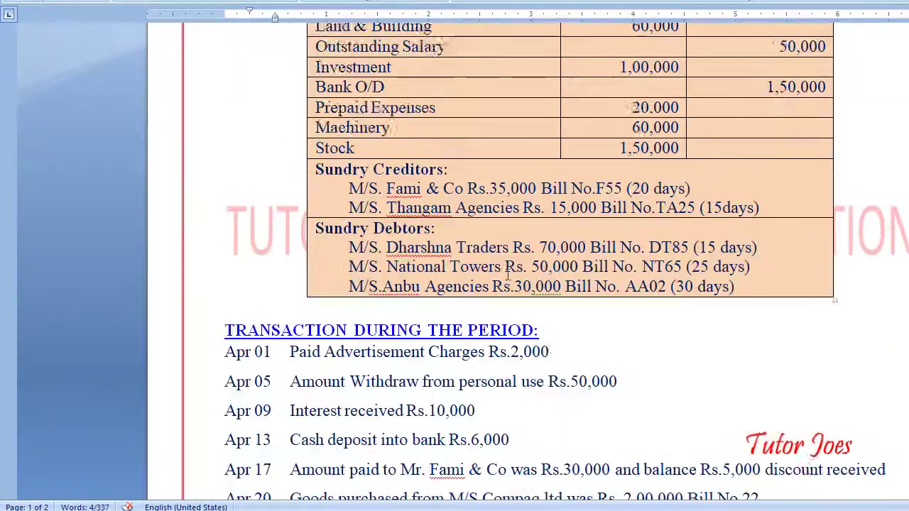